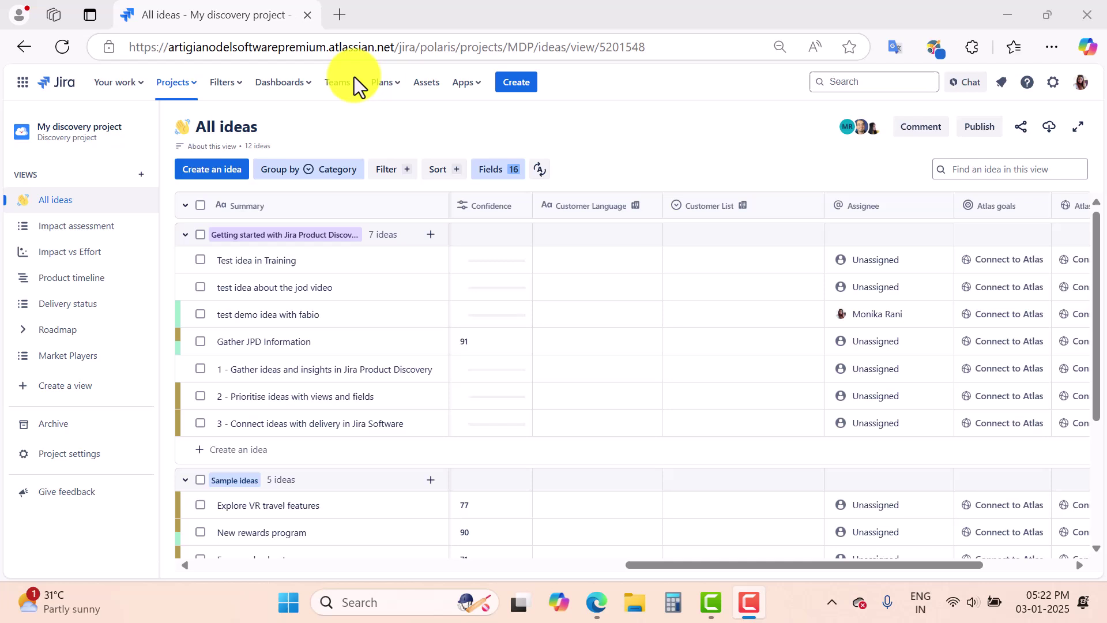
- Review the list of fields used in the All ideas view, then close it
{"action": "left_click", "coordinate": [493, 173]}
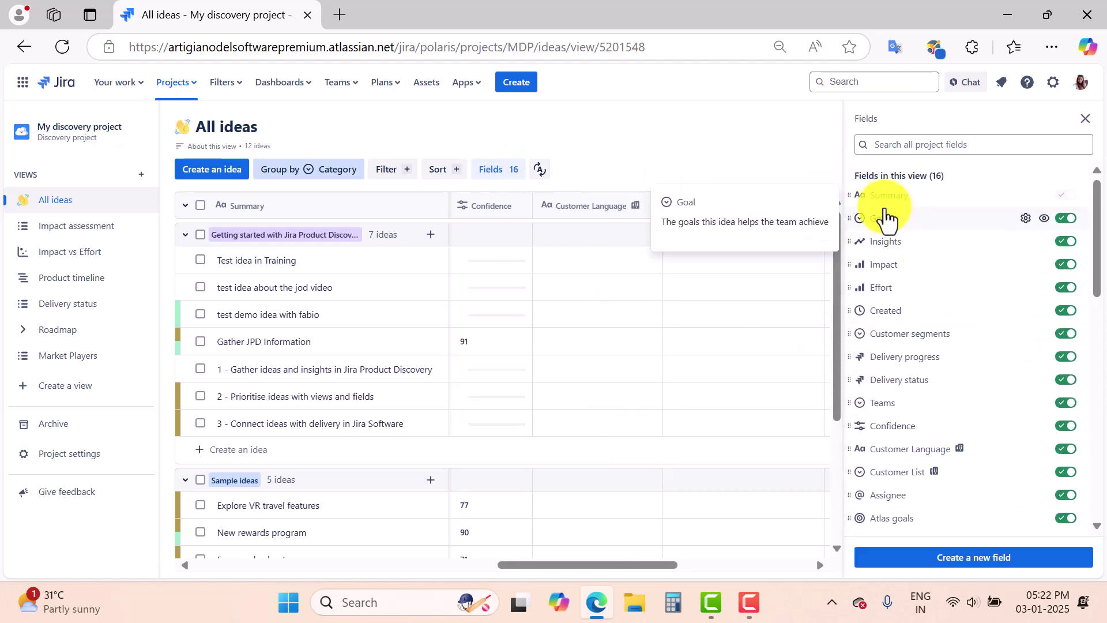
{"action": "scroll", "coordinate": [962, 447], "scroll_direction": "down", "scroll_amount": 10}
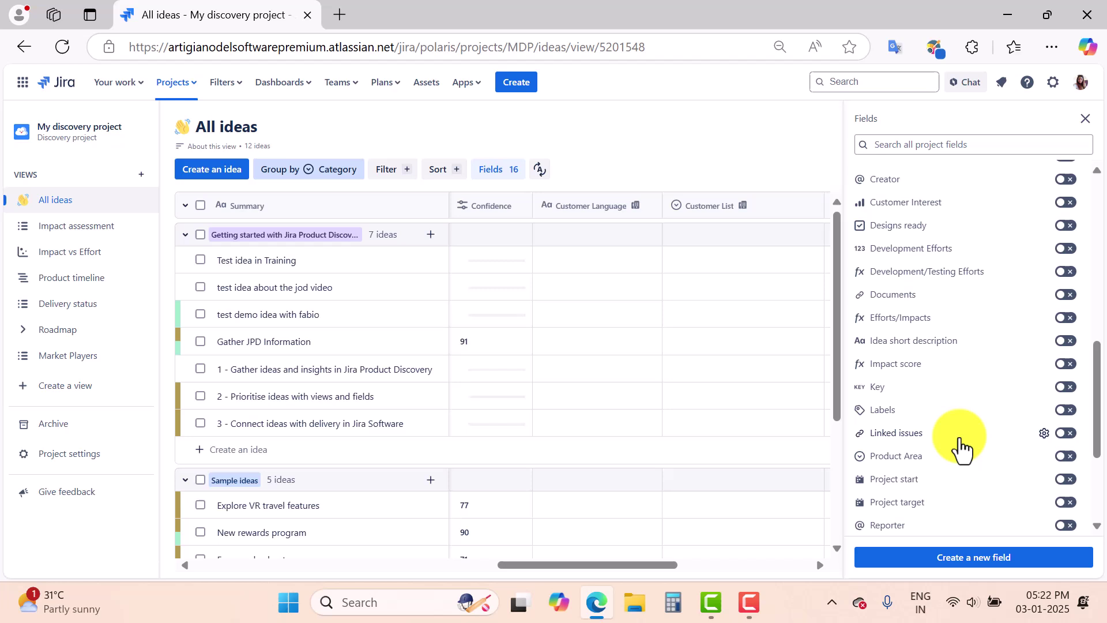
{"action": "scroll", "coordinate": [962, 447], "scroll_direction": "down", "scroll_amount": 3}
{"action": "scroll", "coordinate": [961, 447], "scroll_direction": "up", "scroll_amount": 8}
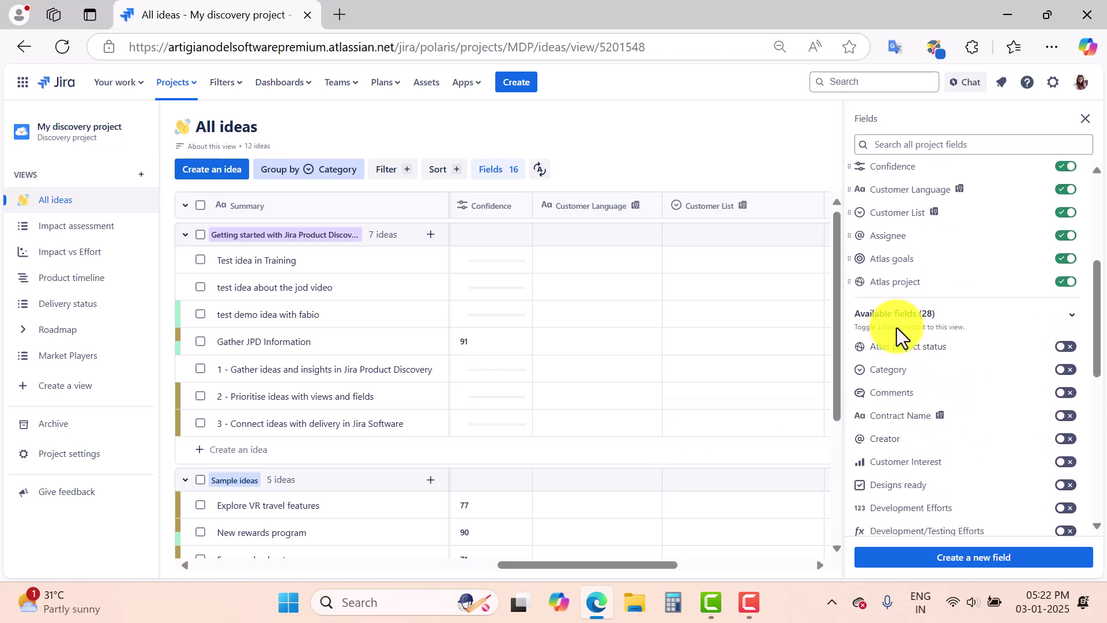
{"action": "scroll", "coordinate": [952, 359], "scroll_direction": "up", "scroll_amount": 5}
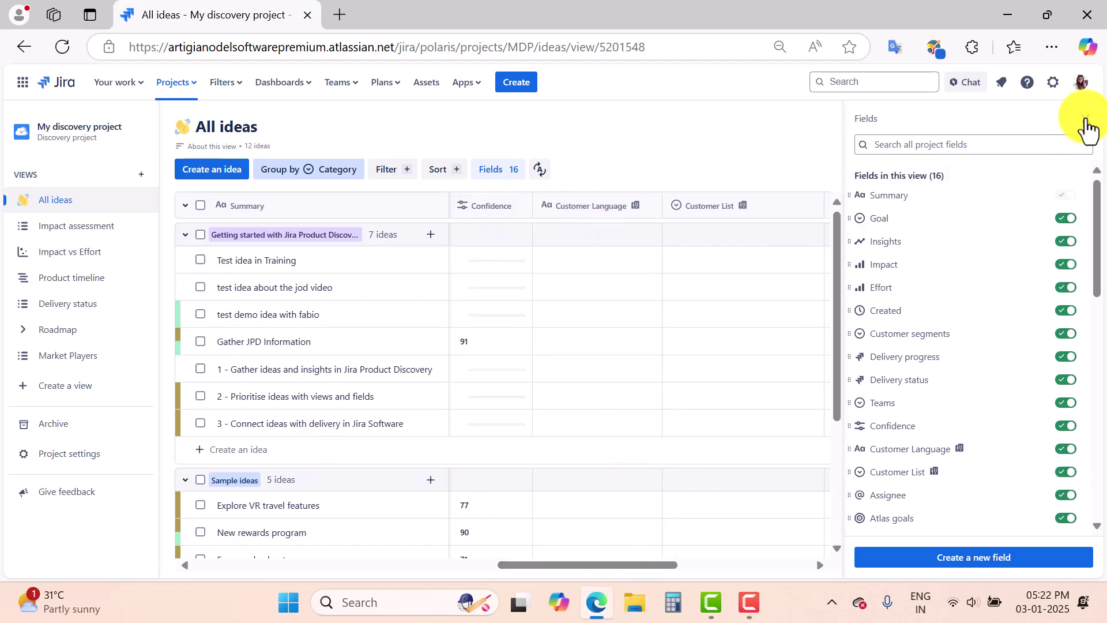
{"action": "key", "text": "Escape"}
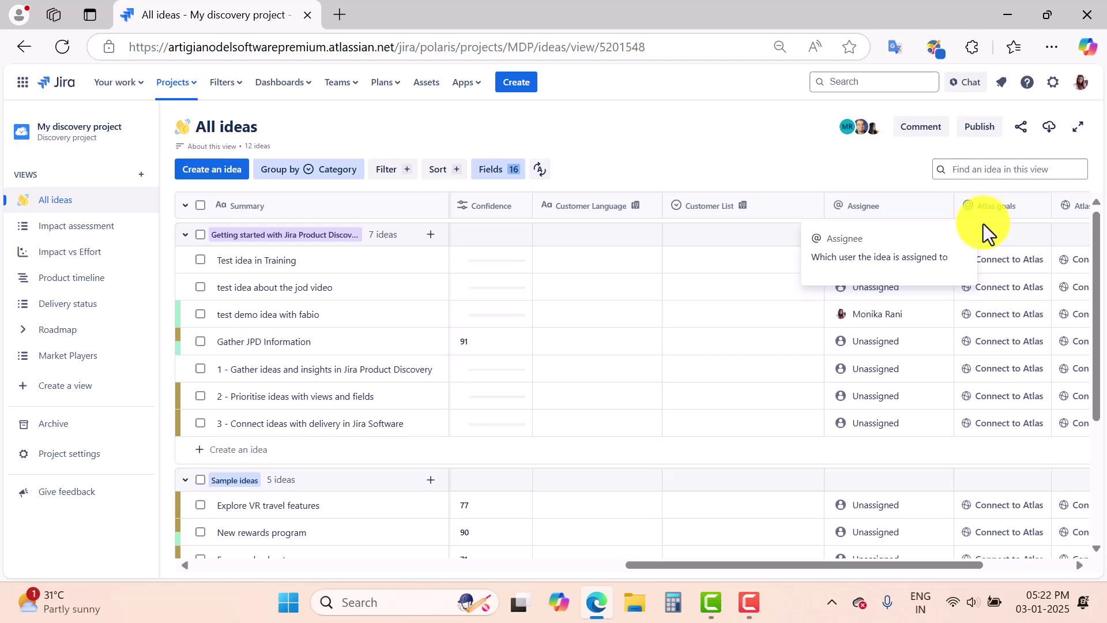
- Add Comments as a new column at the right end of the All ideas table
{"action": "left_click_drag", "start_coordinate": [908, 563], "coordinate": [1024, 569]}
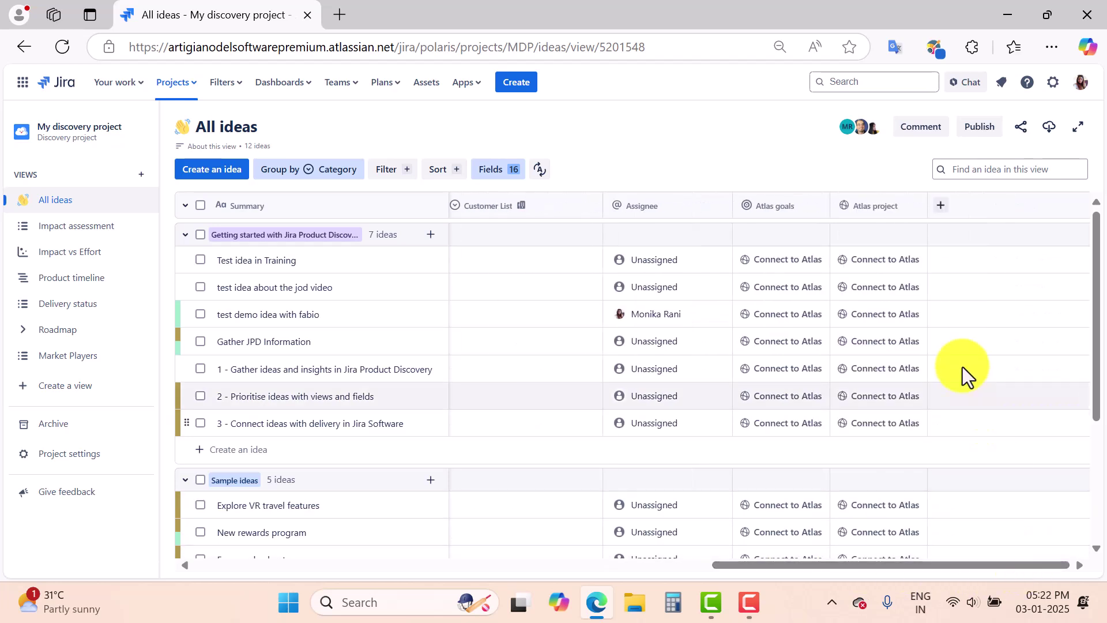
{"action": "left_click", "coordinate": [942, 217]}
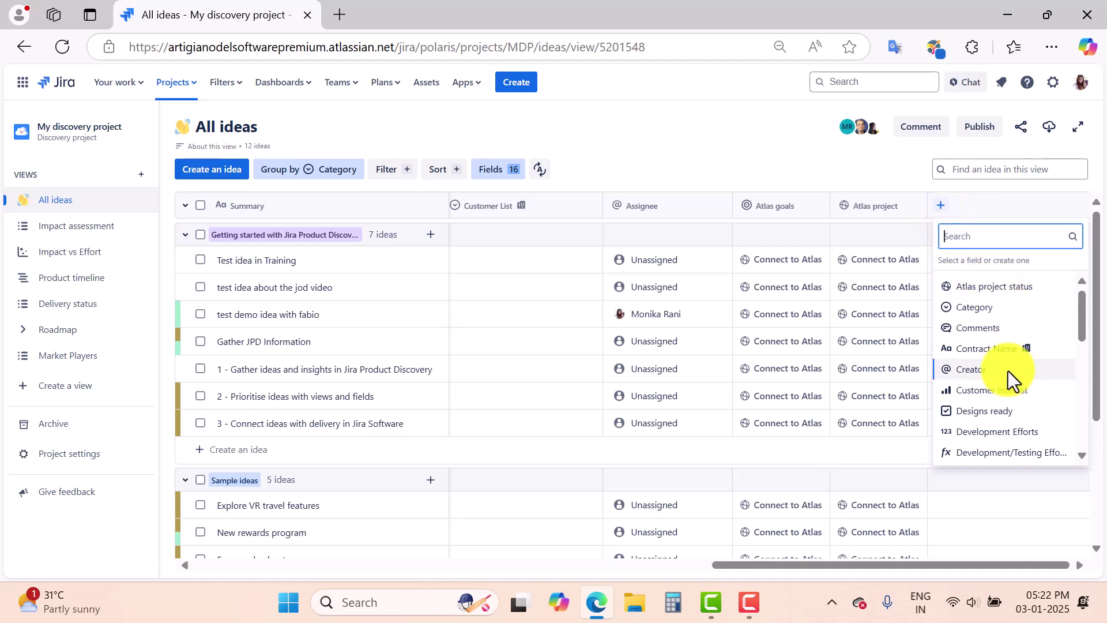
{"action": "left_click", "coordinate": [988, 330]}
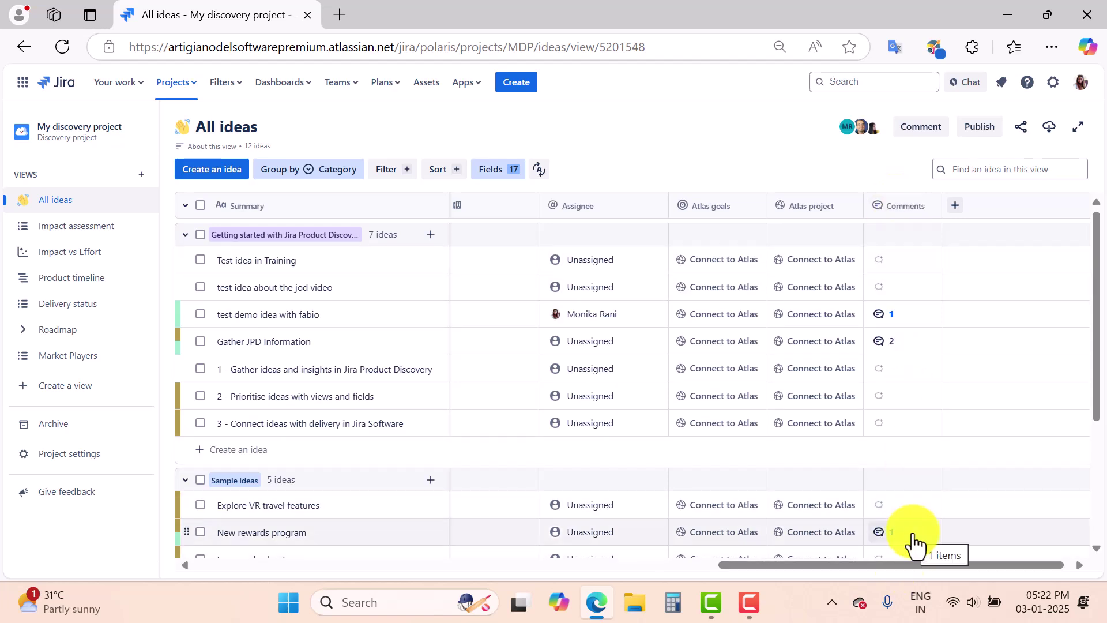
- Create a new Multi-select field named 'Project Phases'
{"action": "left_click", "coordinate": [500, 171]}
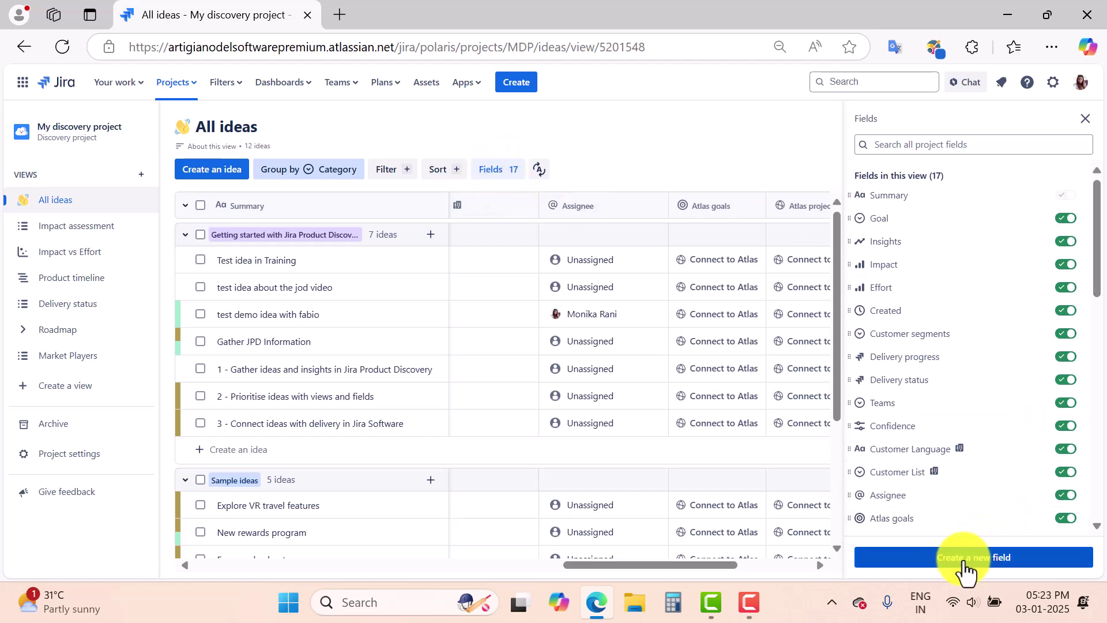
{"action": "left_click", "coordinate": [1001, 562]}
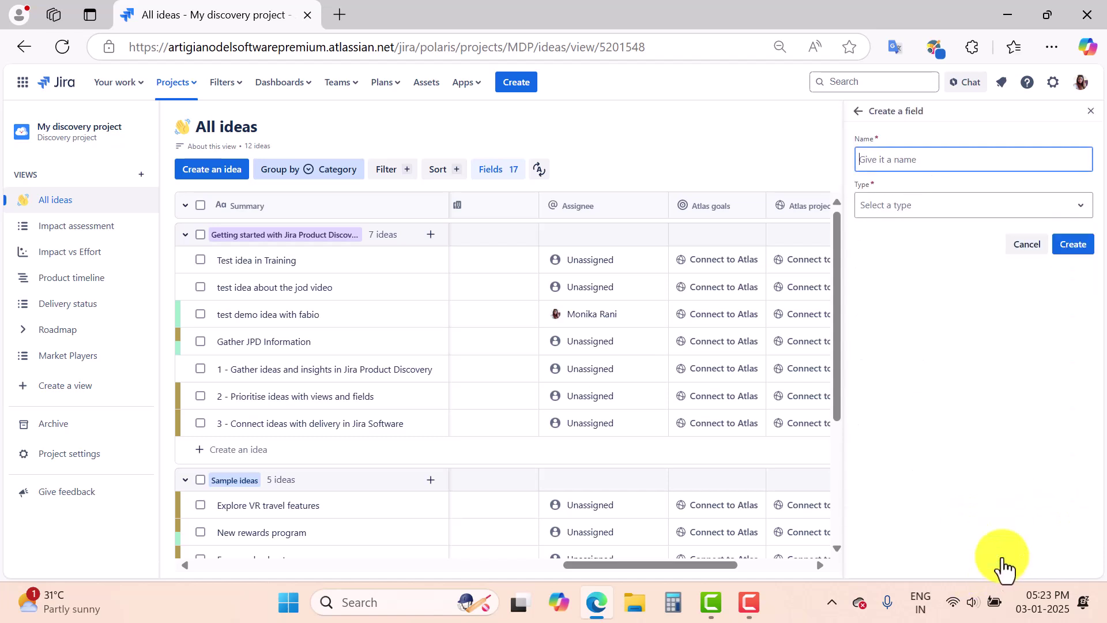
{"action": "left_click", "coordinate": [883, 158]}
{"action": "type", "text": "Proje"}
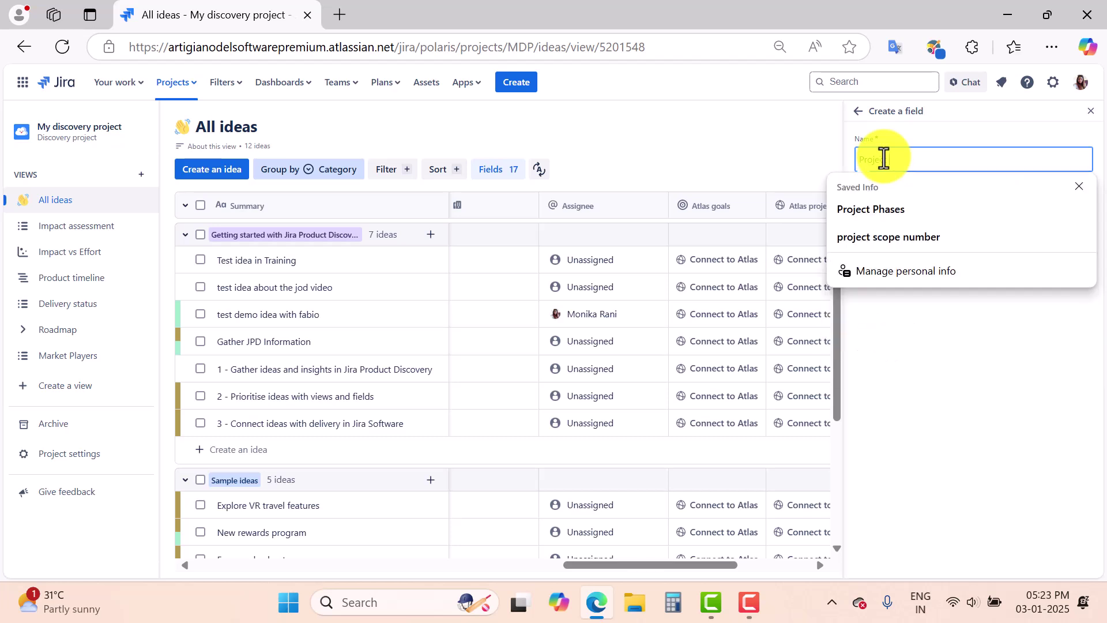
{"action": "type", "text": "ct Phases"}
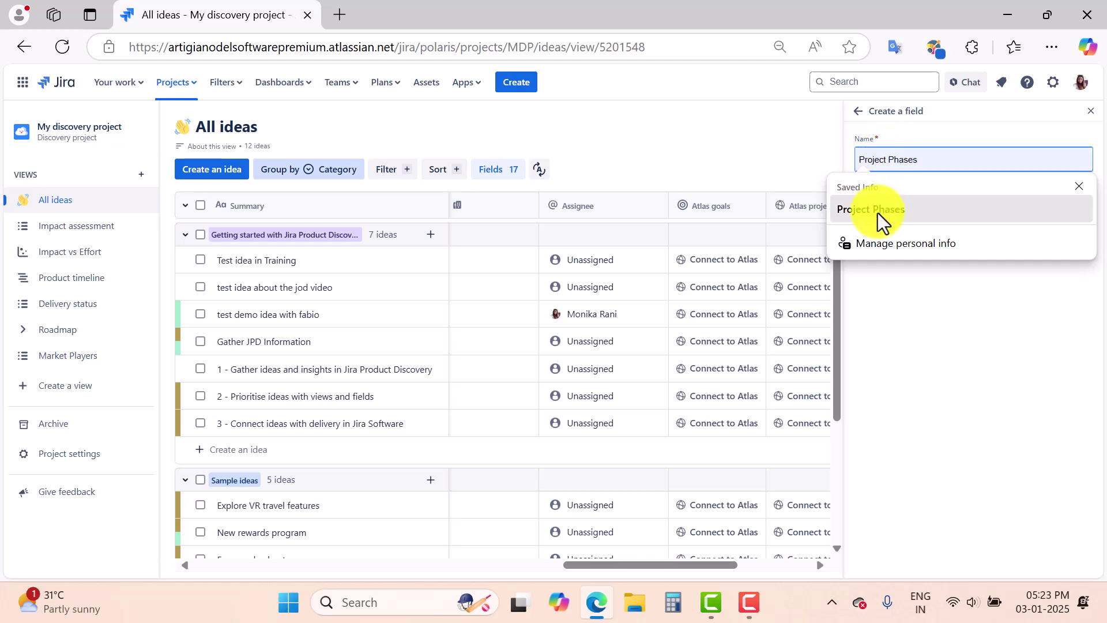
{"action": "left_click", "coordinate": [877, 213]}
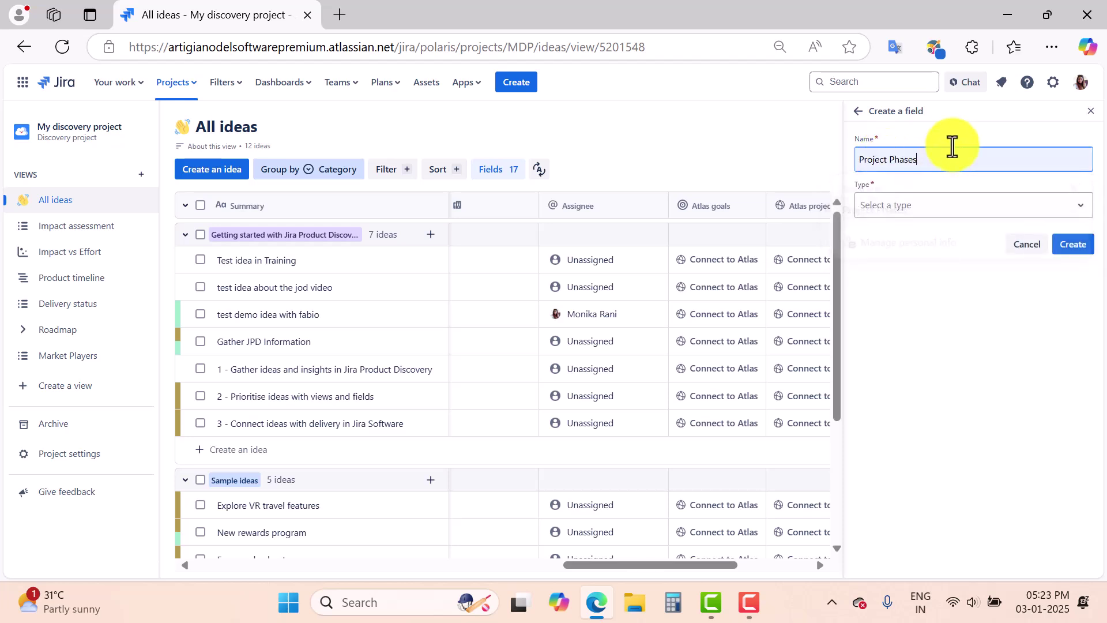
{"action": "left_click", "coordinate": [932, 214]}
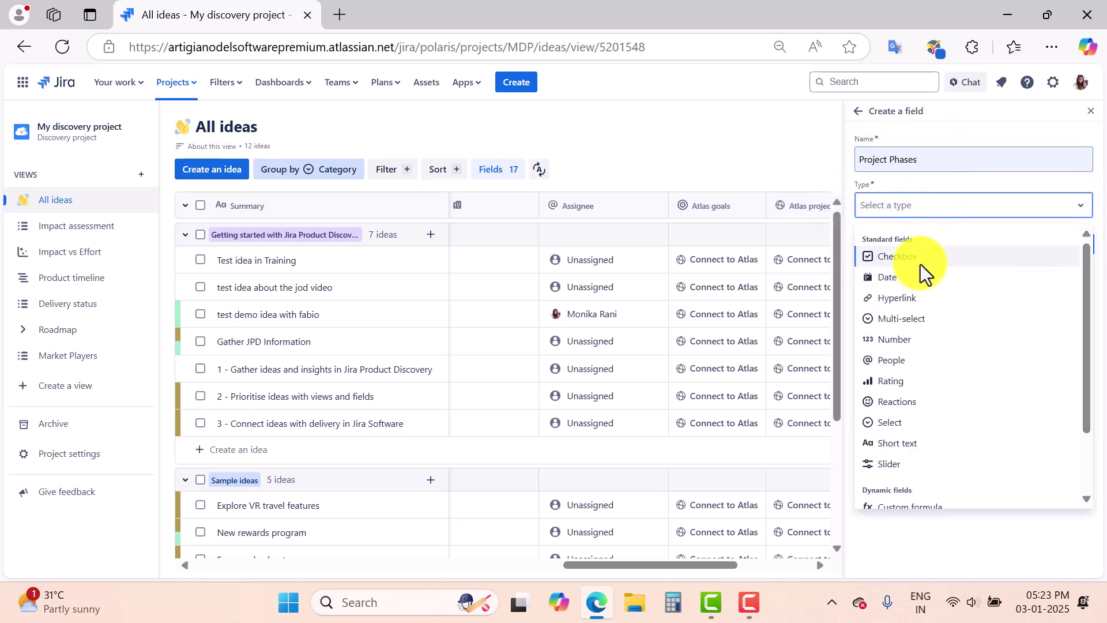
{"action": "left_click", "coordinate": [933, 319]}
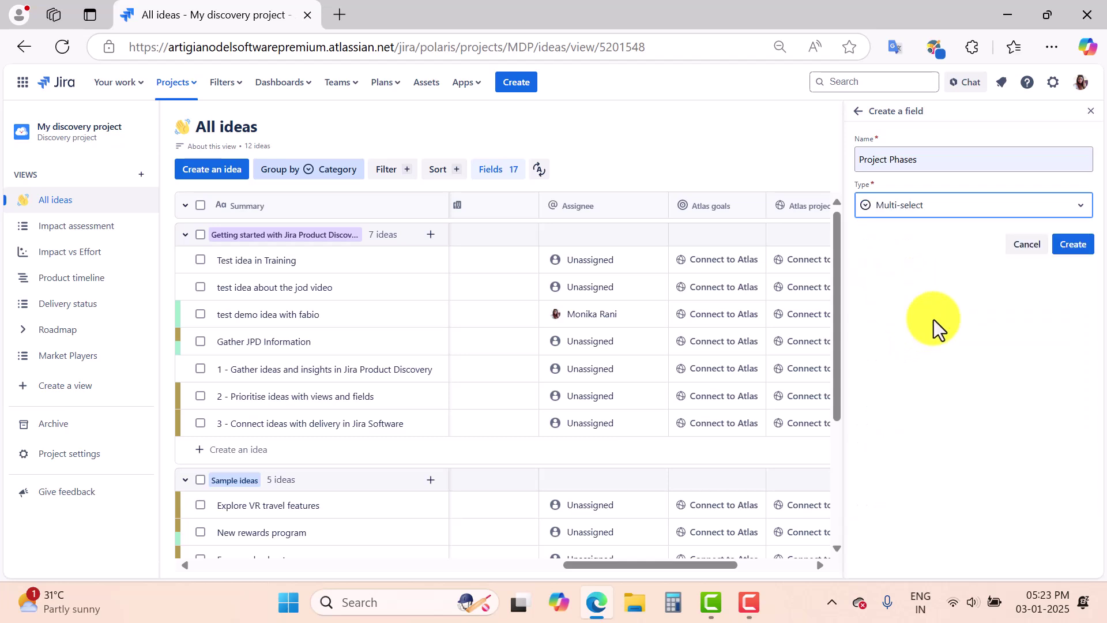
{"action": "left_click", "coordinate": [1074, 246]}
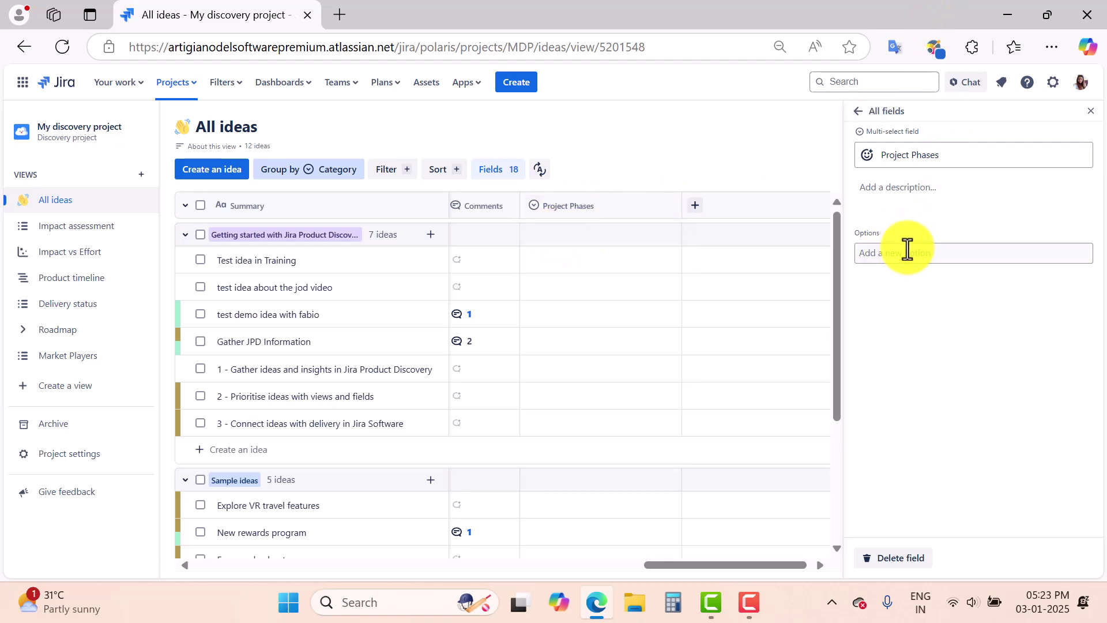
- Add the options 'Planning' and 'development' to the Project Phases field
{"action": "left_click", "coordinate": [907, 187]}
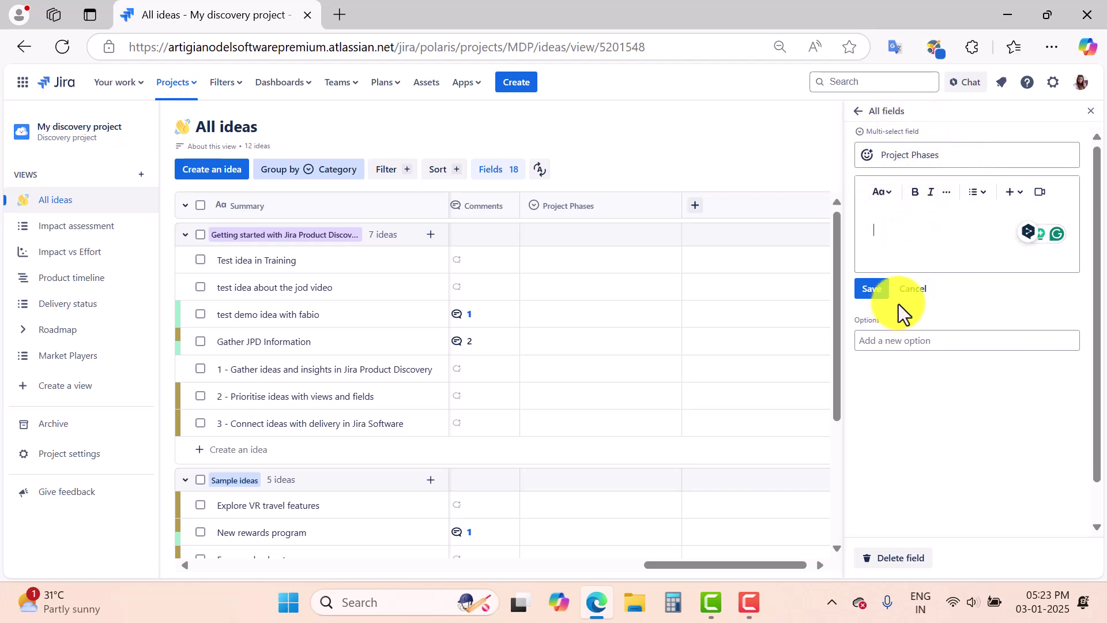
{"action": "left_click", "coordinate": [907, 283]}
{"action": "left_click", "coordinate": [900, 254]}
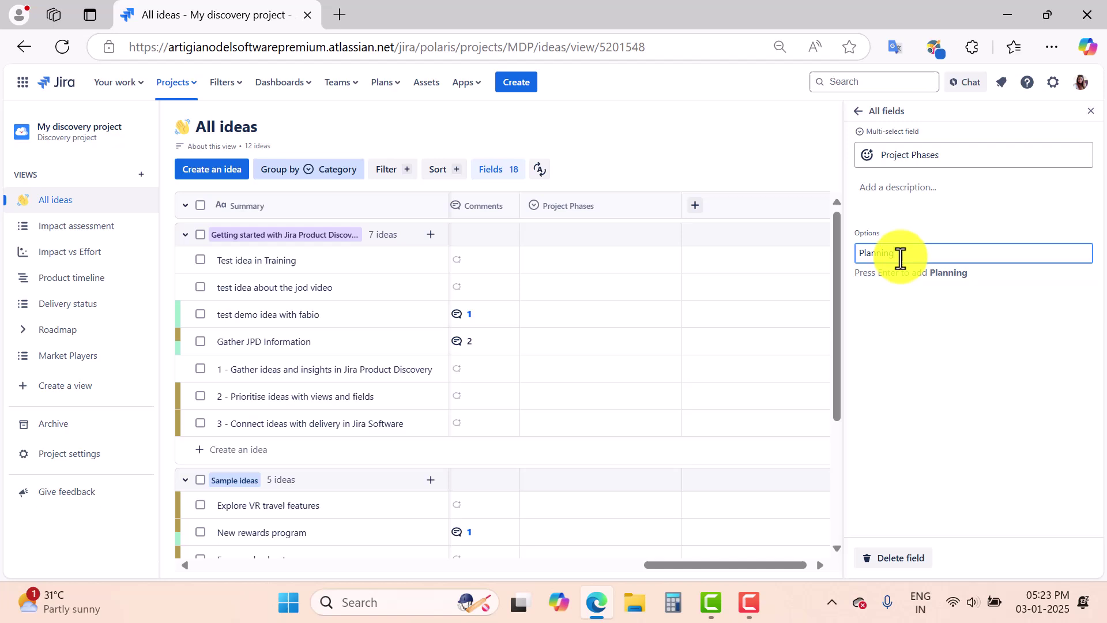
{"action": "key", "text": "Return"}
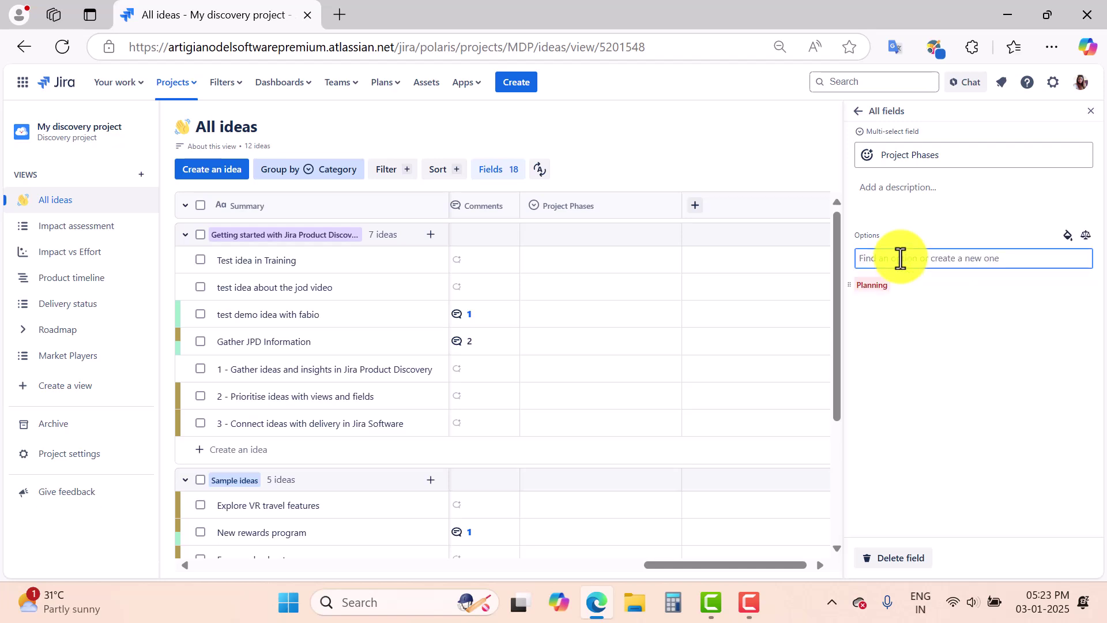
{"action": "type", "text": "development"}
{"action": "key", "text": "Return"}
- Give the Planning option a dog emoji from Nature and the green colour
{"action": "left_click", "coordinate": [907, 287]}
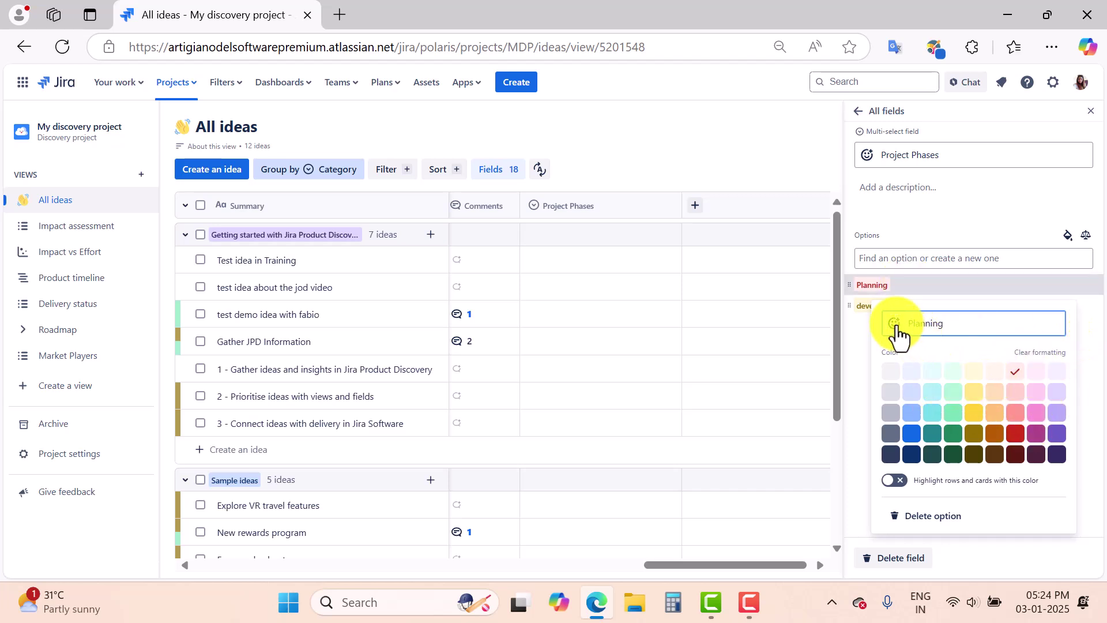
{"action": "left_click", "coordinate": [894, 324]}
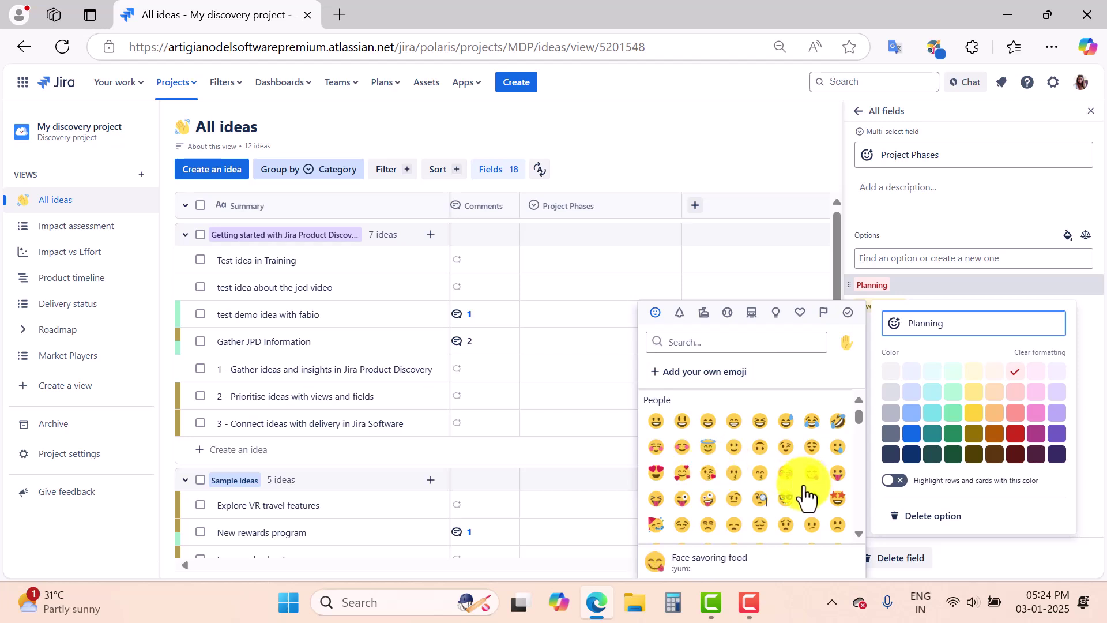
{"action": "left_click", "coordinate": [678, 313]}
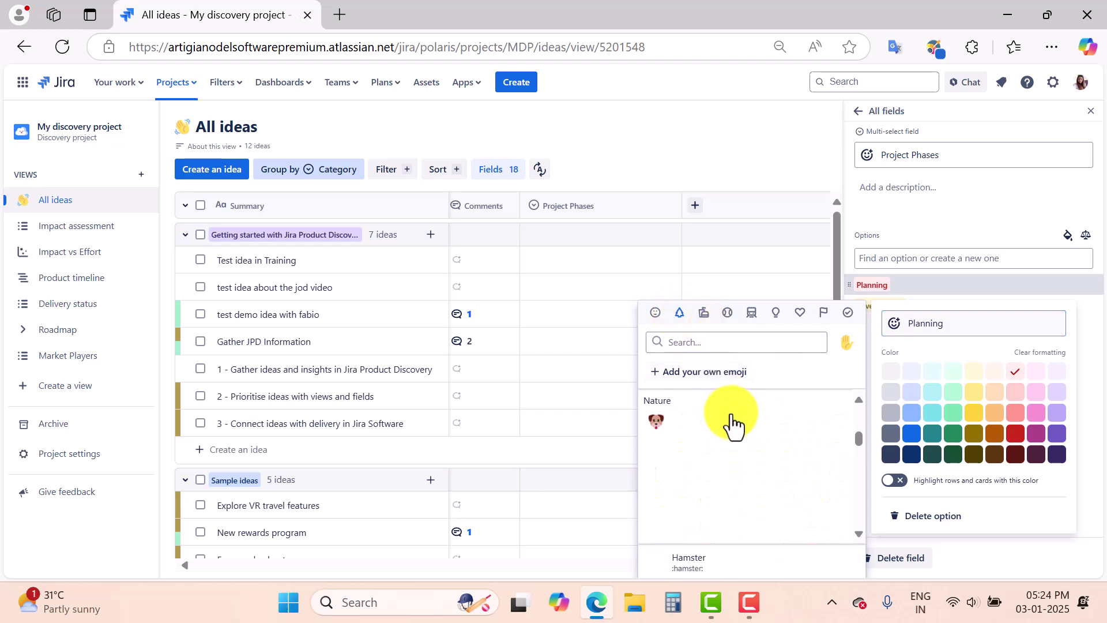
{"action": "left_click", "coordinate": [660, 430]}
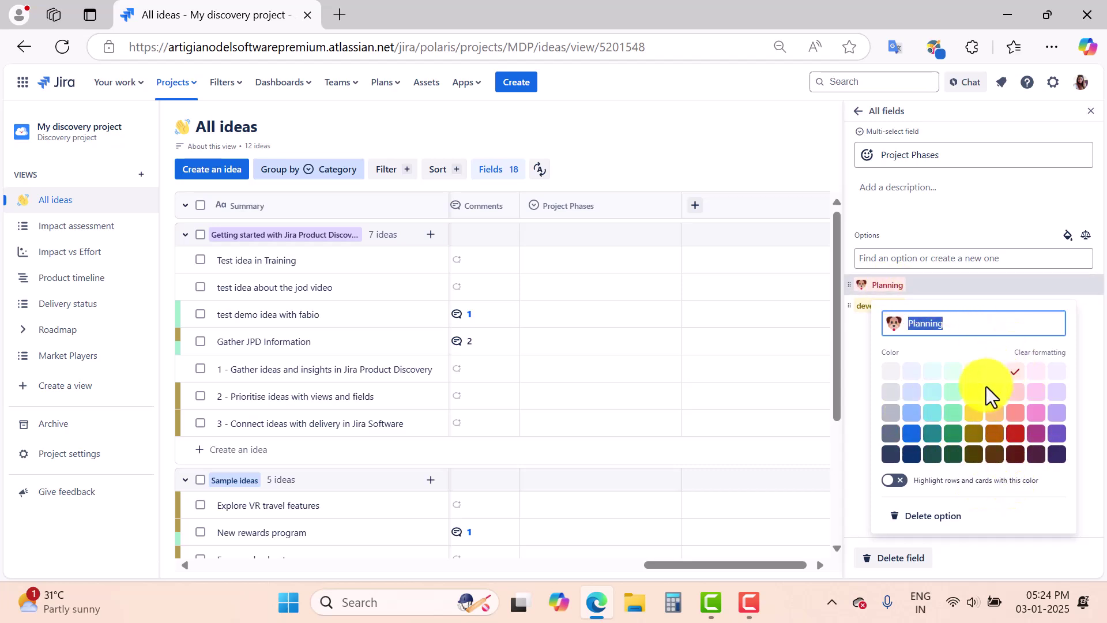
{"action": "left_click", "coordinate": [954, 414]}
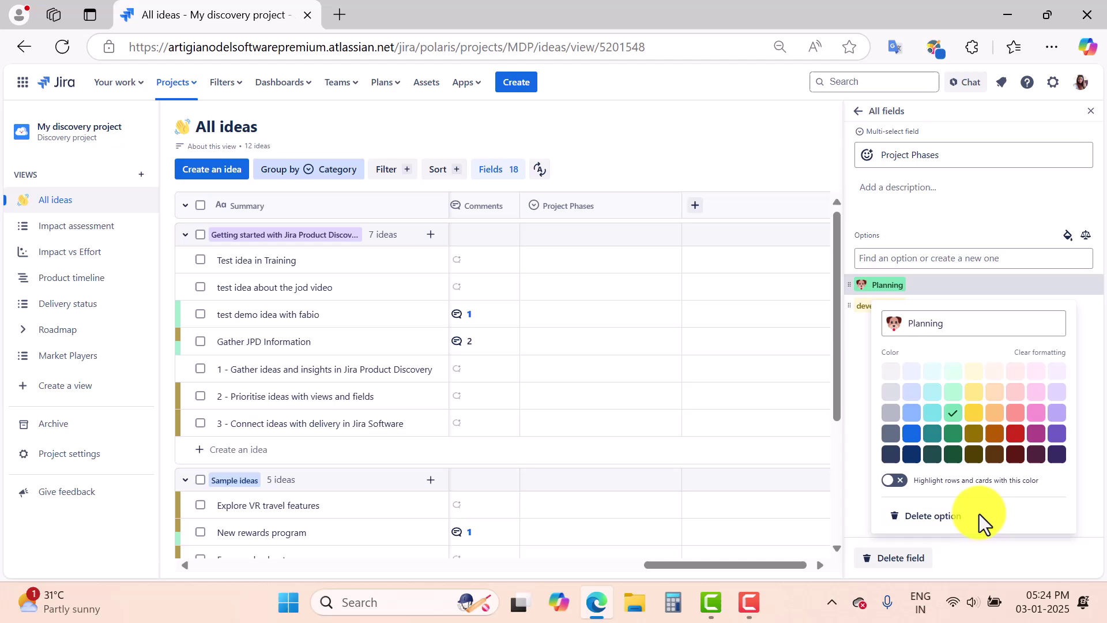
- Mark the development option with the Travel & places car emoji and the dark-yellow swatch
{"action": "left_click", "coordinate": [1039, 551]}
{"action": "left_click", "coordinate": [908, 308]}
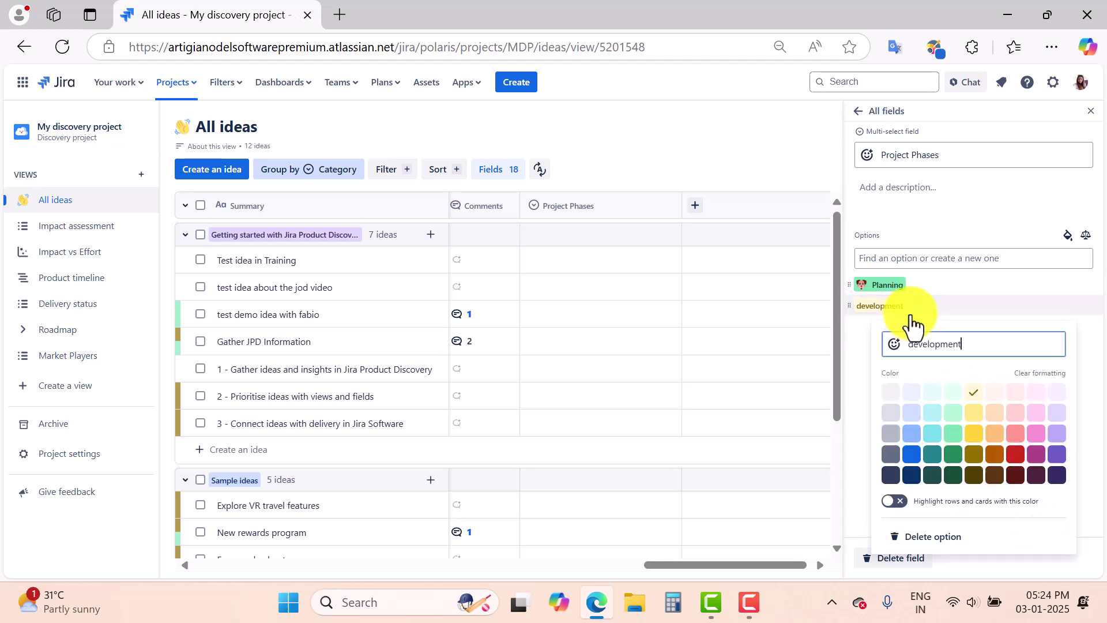
{"action": "left_click", "coordinate": [895, 345]}
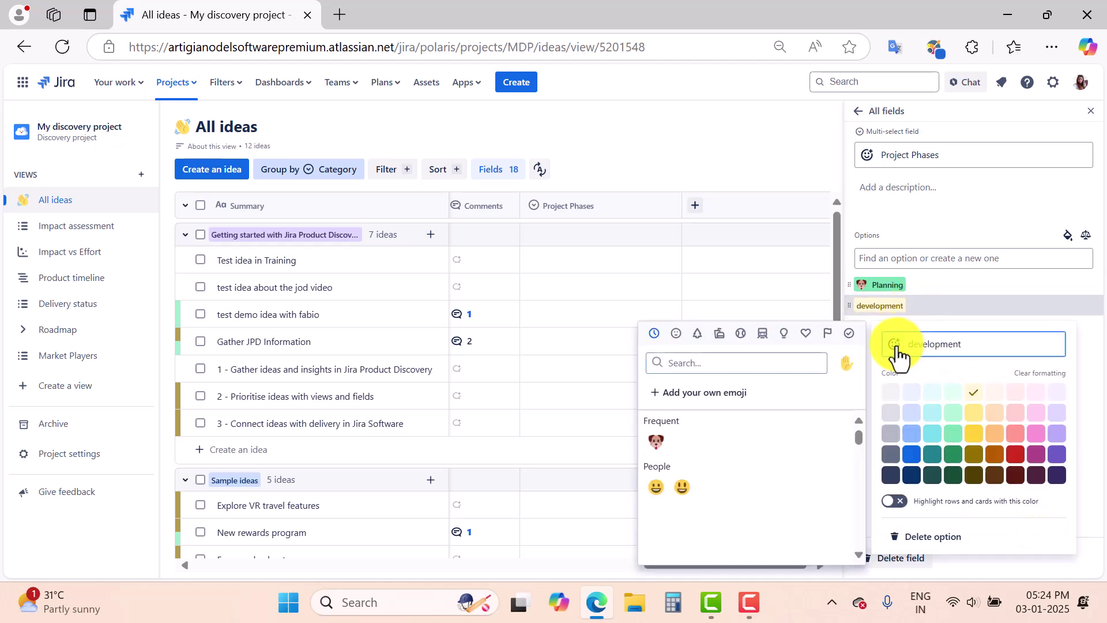
{"action": "left_click", "coordinate": [761, 338]}
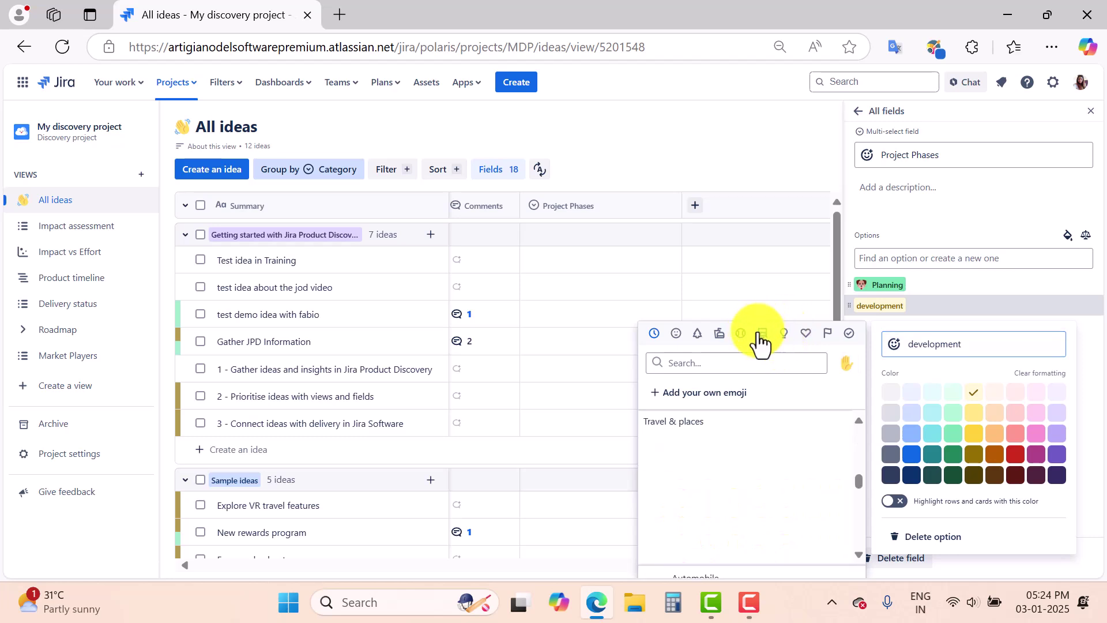
{"action": "left_click", "coordinate": [656, 446]}
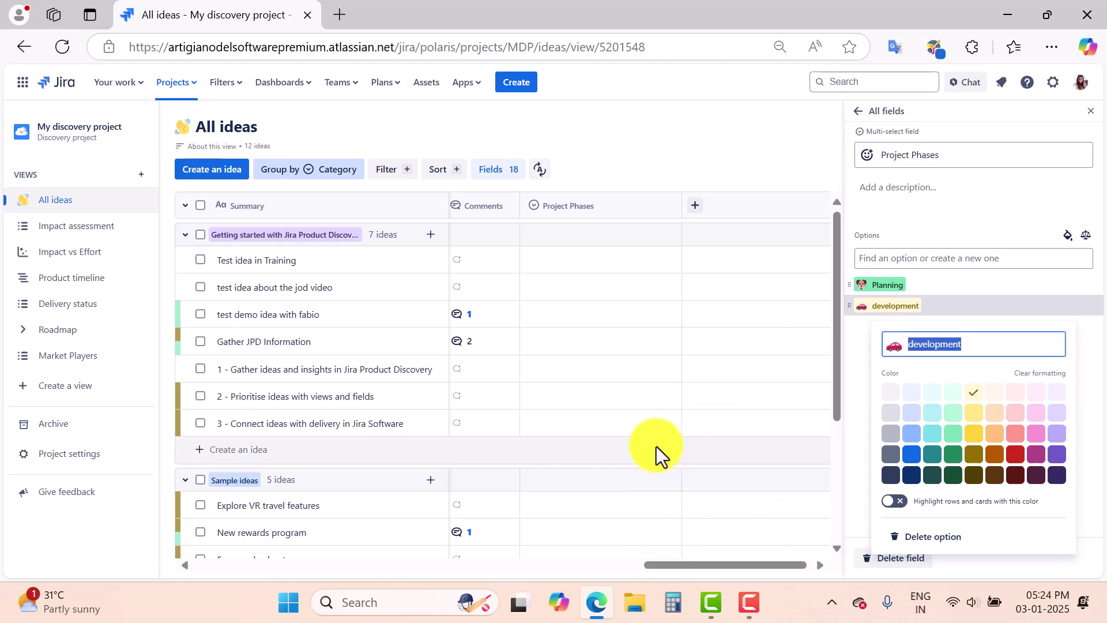
{"action": "left_click", "coordinate": [996, 456]}
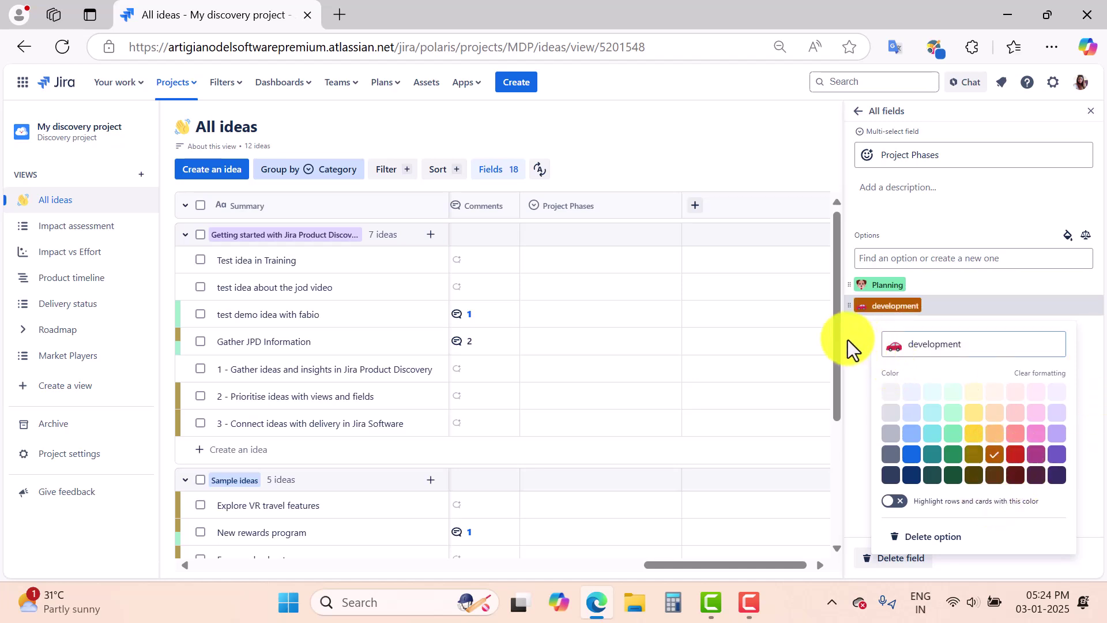
{"action": "left_click", "coordinate": [962, 376]}
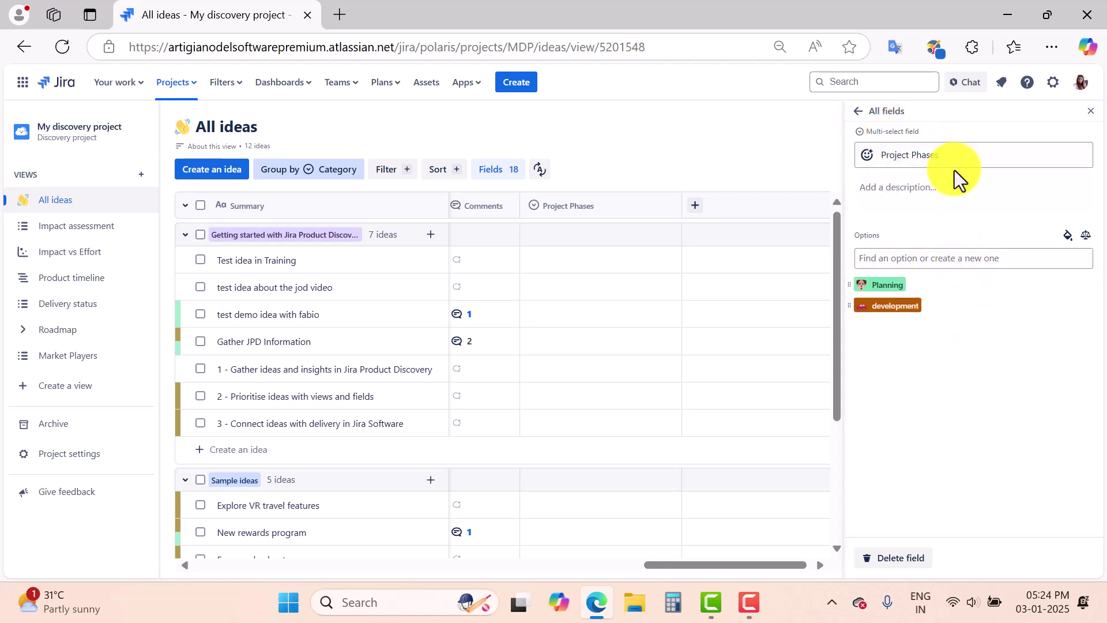
- Close the Project Phases settings, then dismiss a new-field form without creating anything
{"action": "left_click", "coordinate": [1092, 114]}
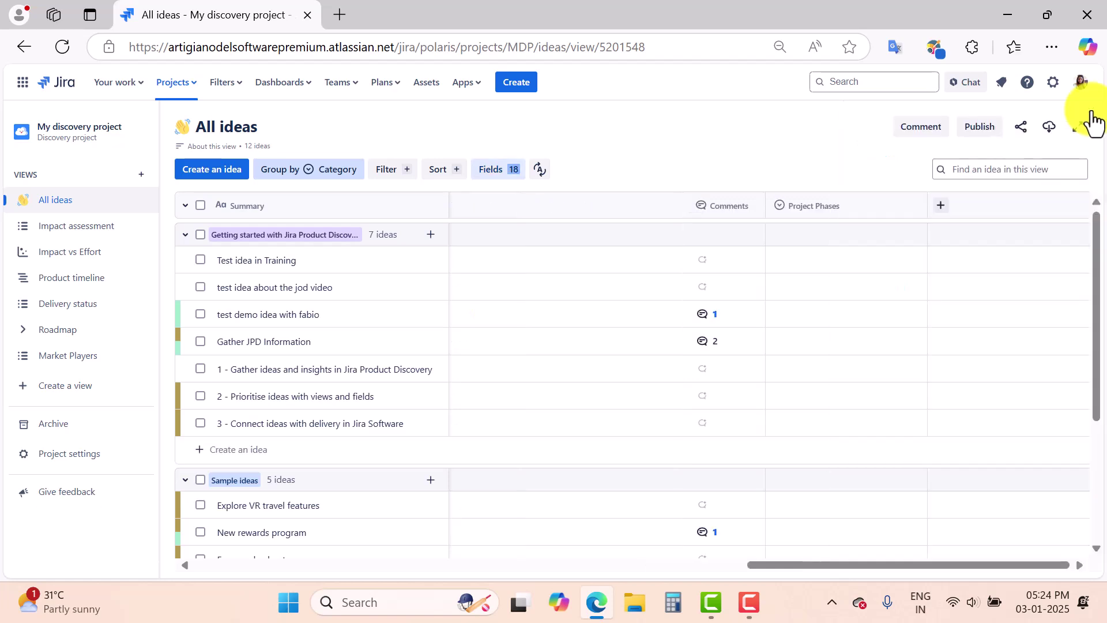
{"action": "left_click", "coordinate": [492, 170]}
{"action": "left_click", "coordinate": [946, 557]}
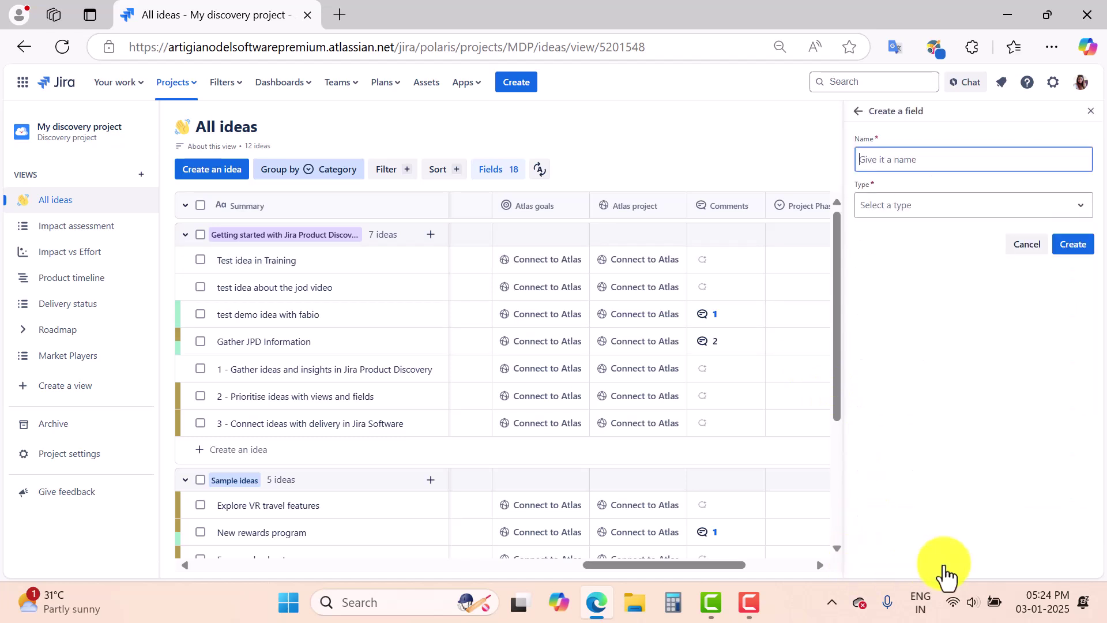
{"action": "left_click", "coordinate": [925, 212]}
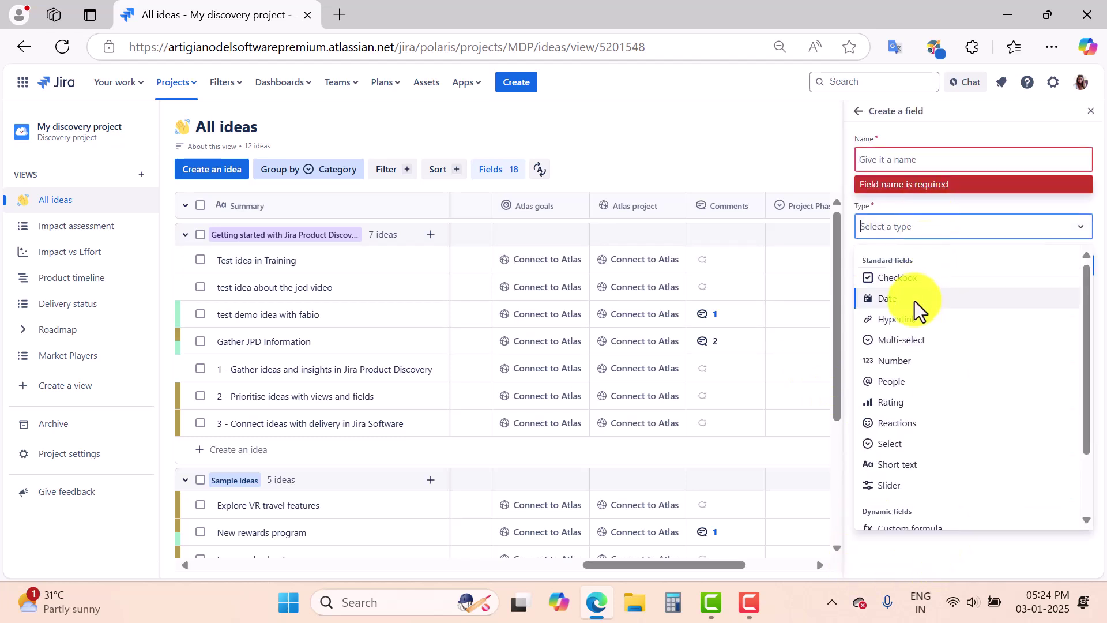
{"action": "scroll", "coordinate": [981, 438], "scroll_direction": "down", "scroll_amount": 2}
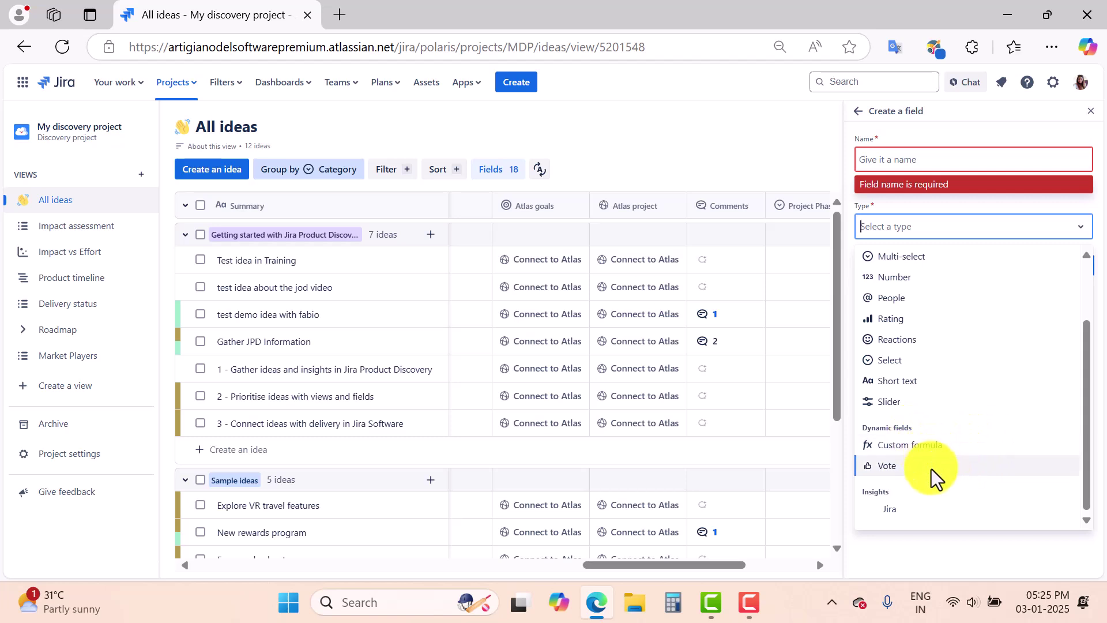
{"action": "scroll", "coordinate": [946, 466], "scroll_direction": "up", "scroll_amount": 2}
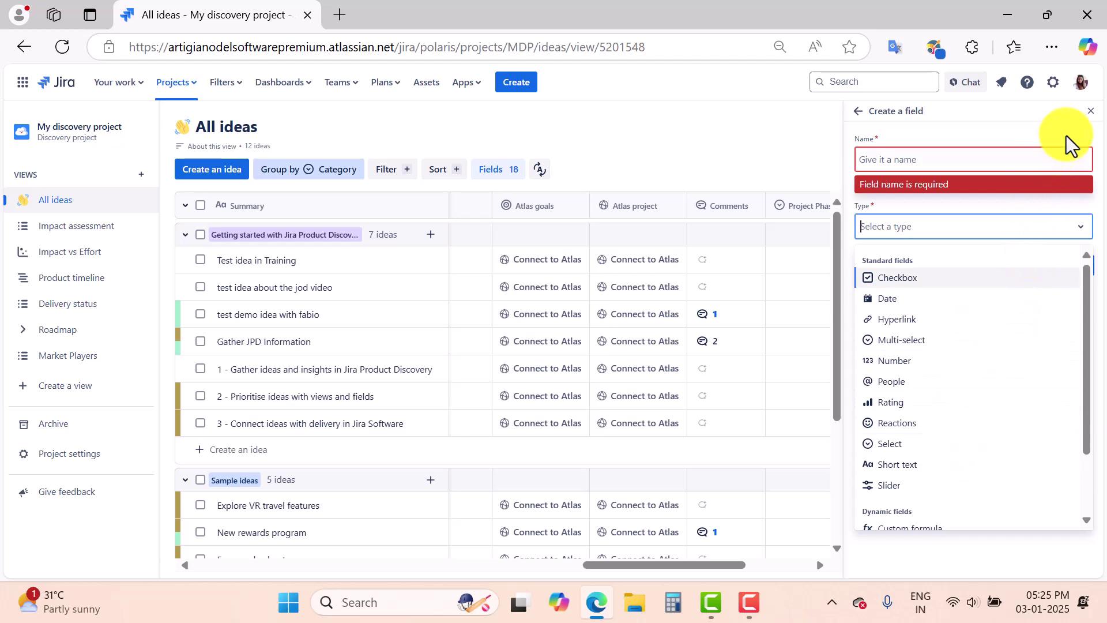
{"action": "left_click", "coordinate": [1090, 111]}
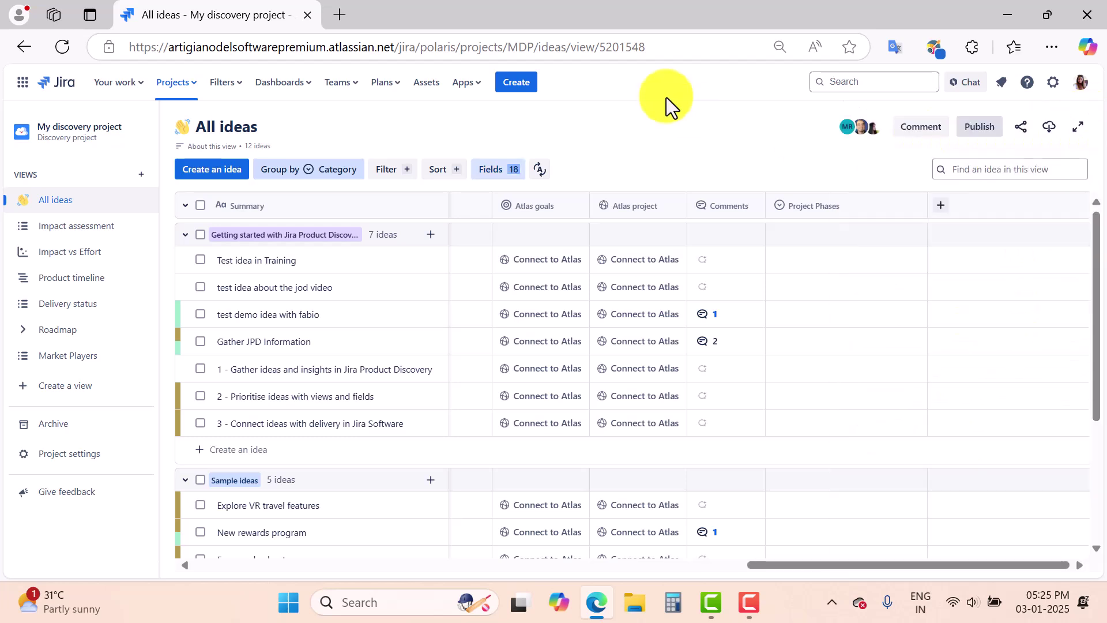
{"action": "left_click", "coordinate": [495, 169]}
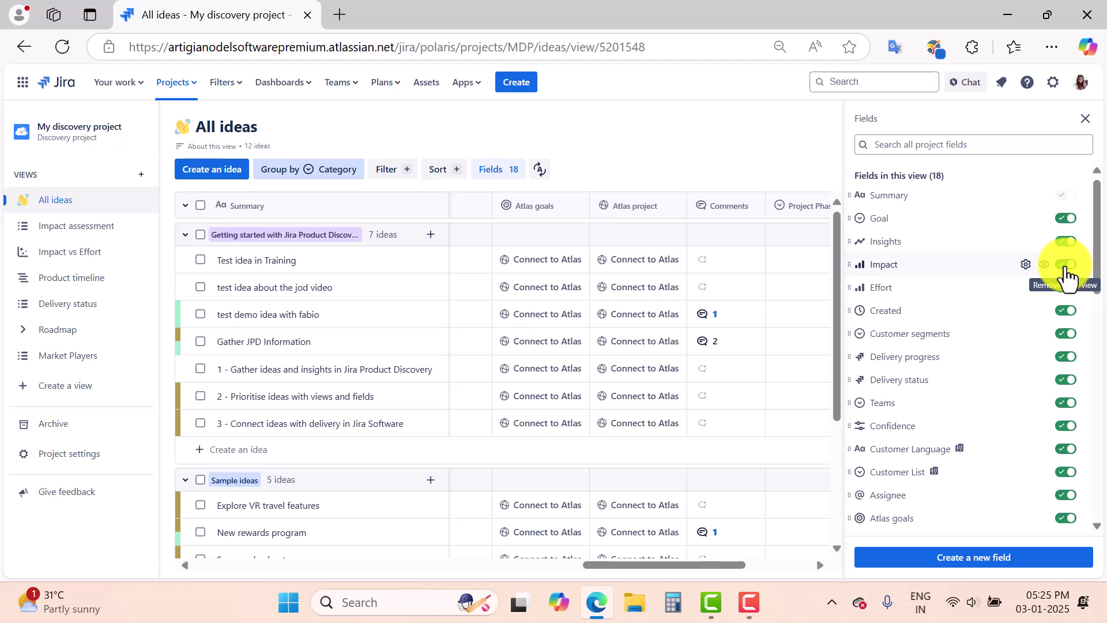
{"action": "left_click", "coordinate": [1027, 266]}
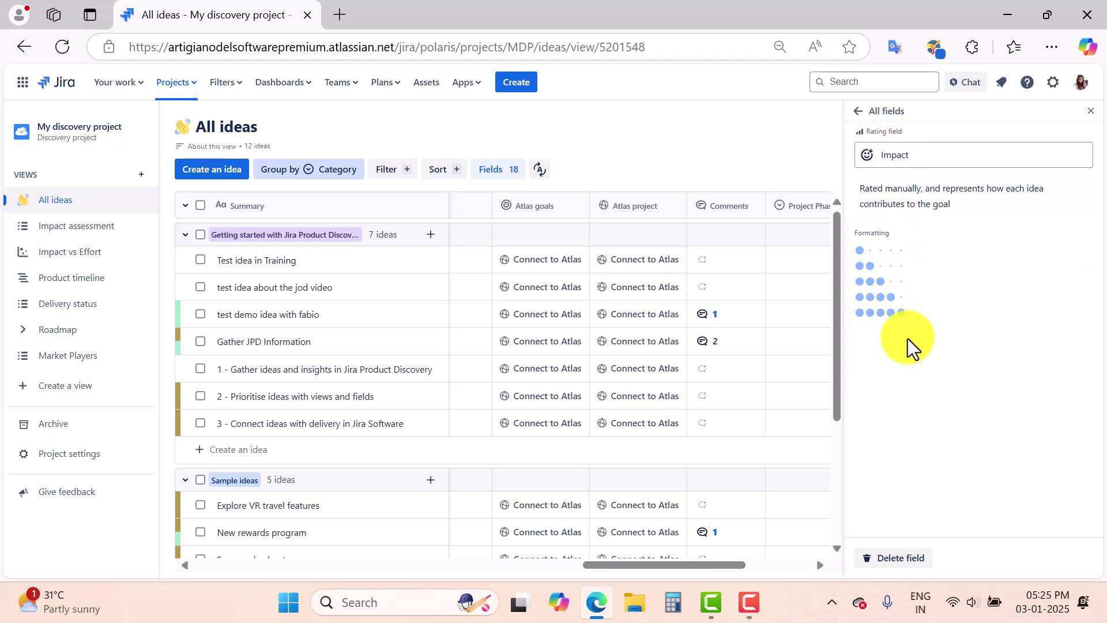
{"action": "key", "text": "Escape"}
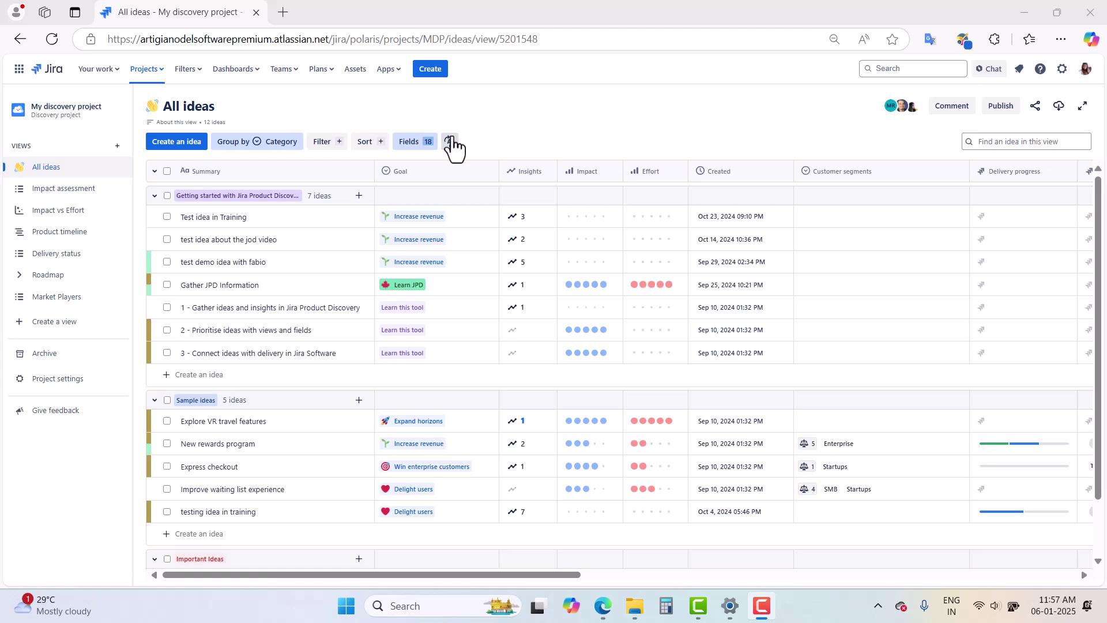
- Start a new field named 'Testing sum up formula' with the Custom formula type
{"action": "left_click", "coordinate": [410, 145]}
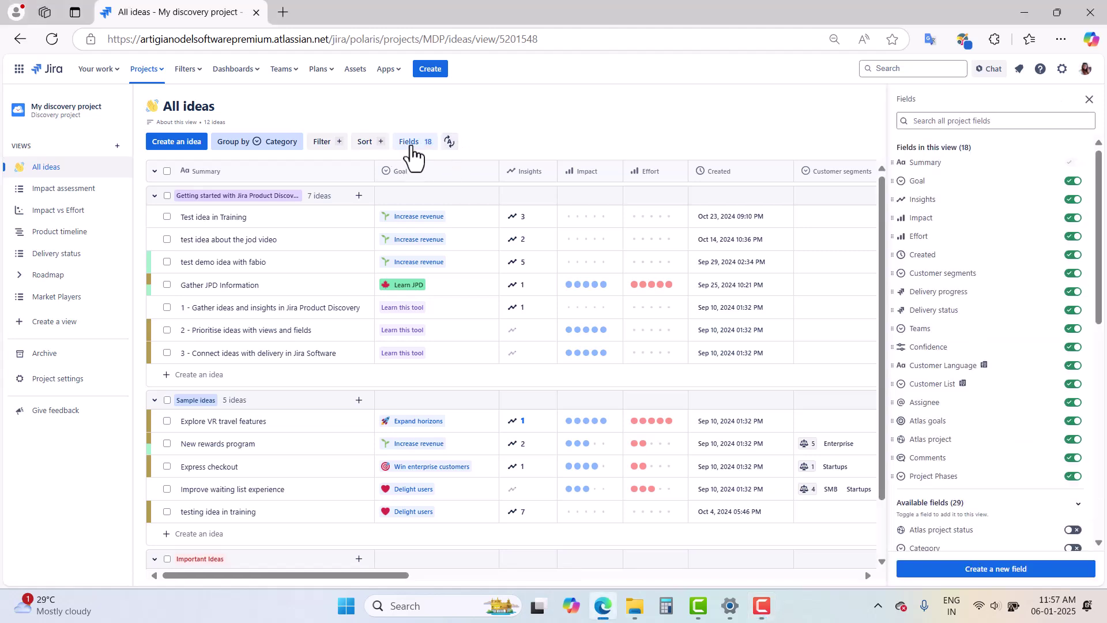
{"action": "left_click", "coordinate": [988, 568]}
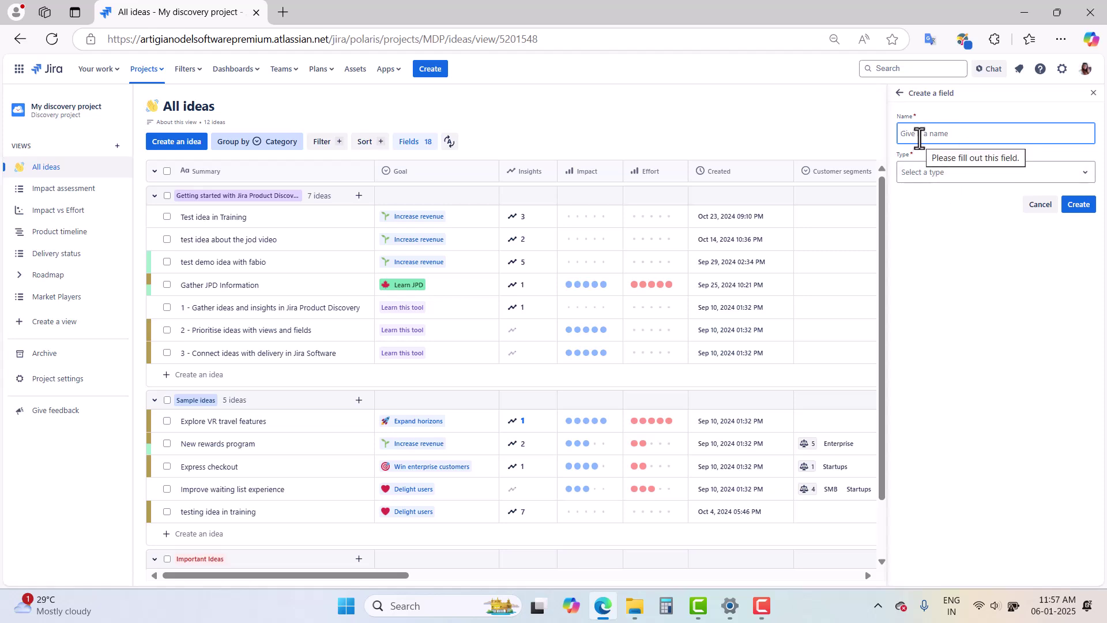
{"action": "type", "text": "Test"}
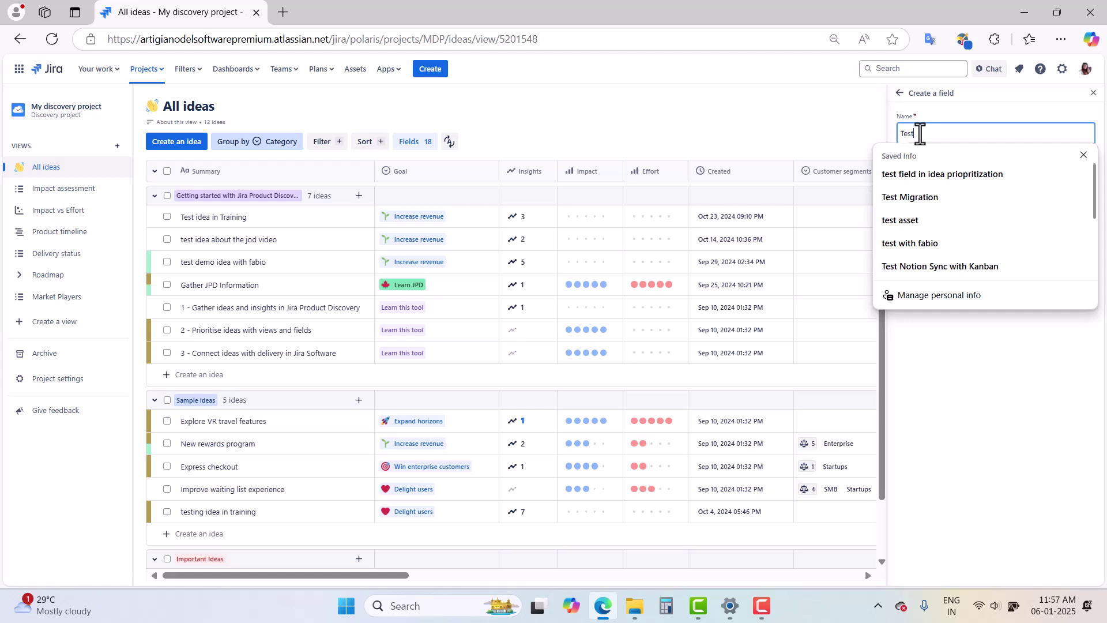
{"action": "type", "text": "ing sum up formula"}
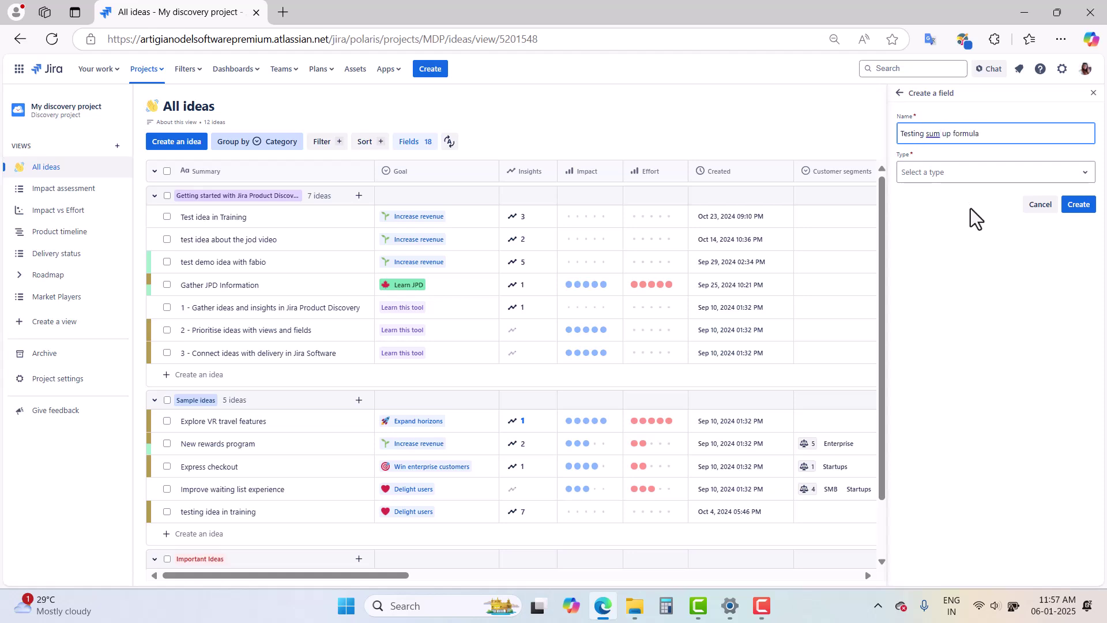
{"action": "left_click", "coordinate": [951, 173]}
{"action": "scroll", "coordinate": [926, 373], "scroll_direction": "down", "scroll_amount": 3}
{"action": "left_click", "coordinate": [943, 354]}
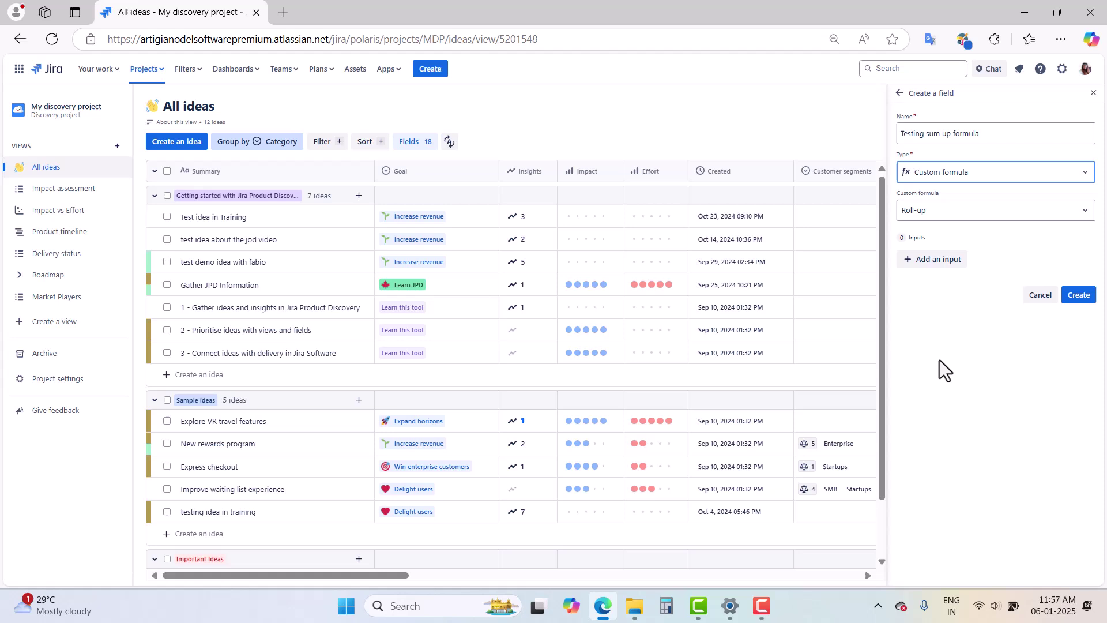
- Set the formula to Roll-up with Insights and Confidence as inputs
{"action": "left_click", "coordinate": [942, 218]}
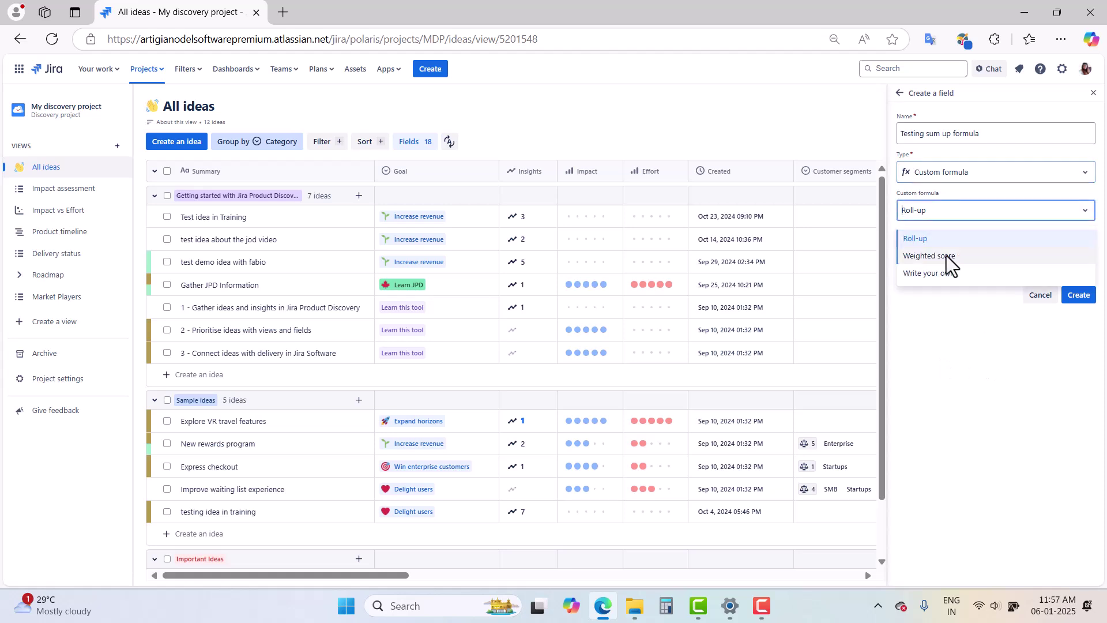
{"action": "left_click", "coordinate": [931, 240]}
{"action": "left_click", "coordinate": [928, 265]}
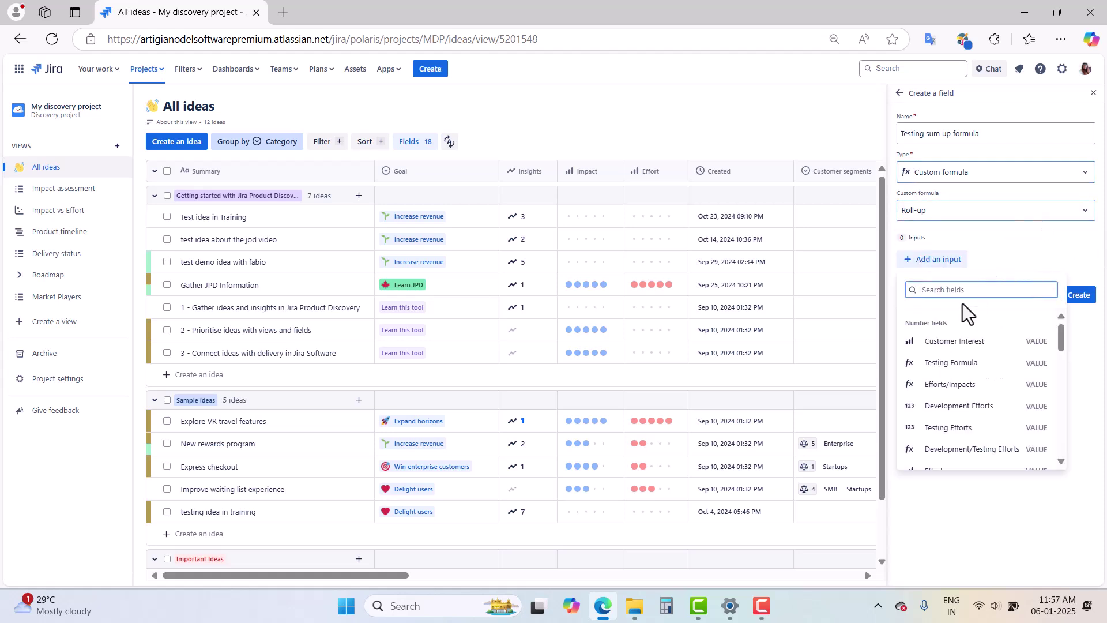
{"action": "type", "text": "insi"}
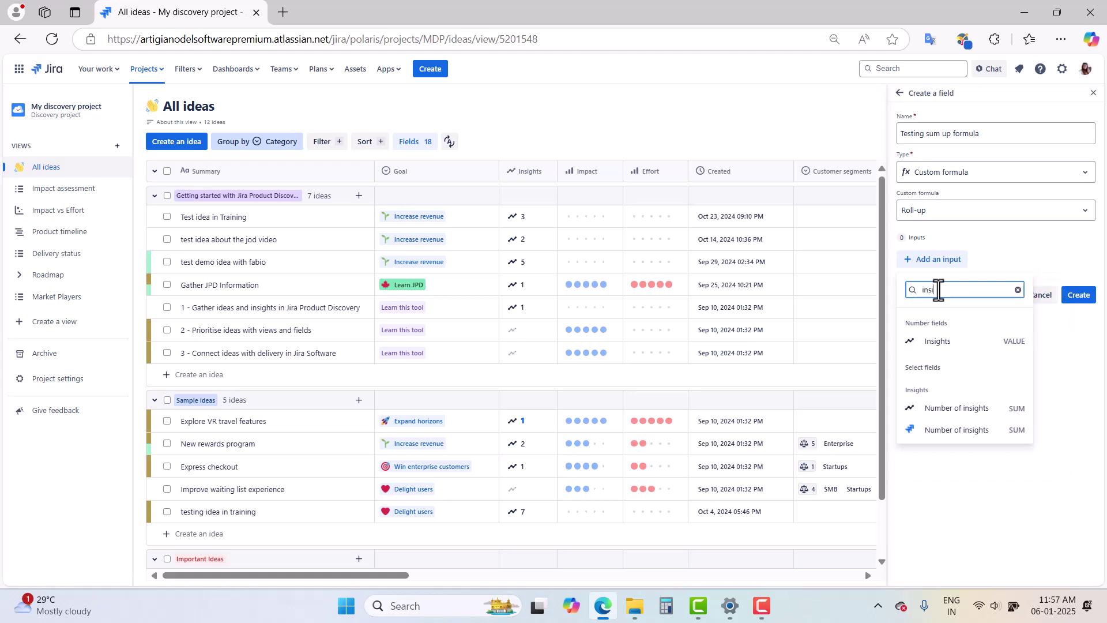
{"action": "left_click", "coordinate": [939, 336]}
{"action": "left_click", "coordinate": [937, 283]}
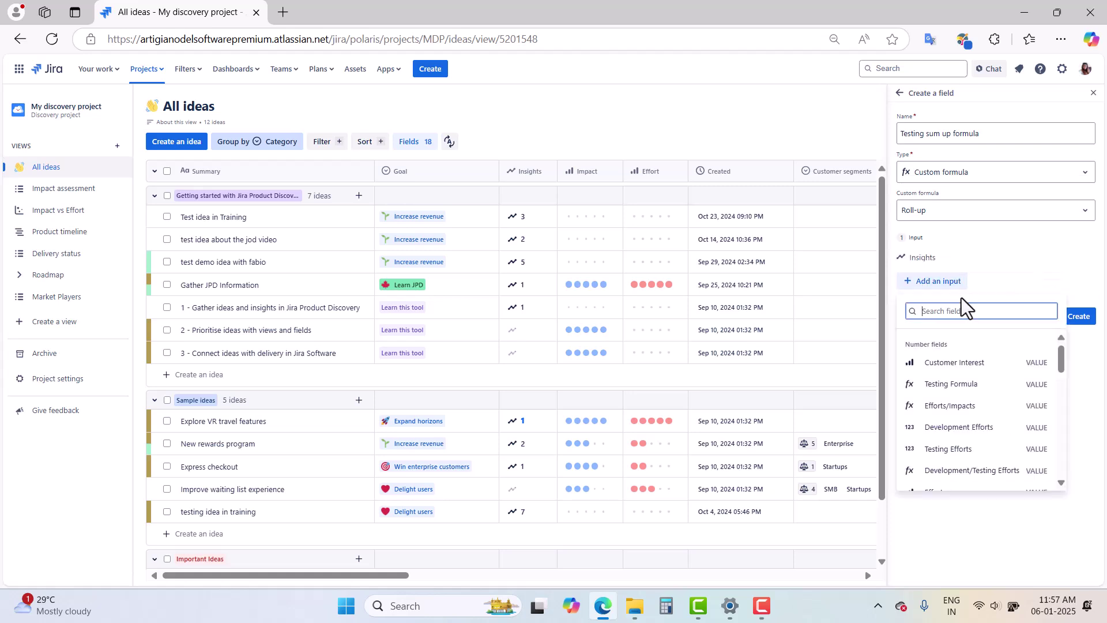
{"action": "type", "text": "co"}
{"action": "left_click", "coordinate": [980, 362]}
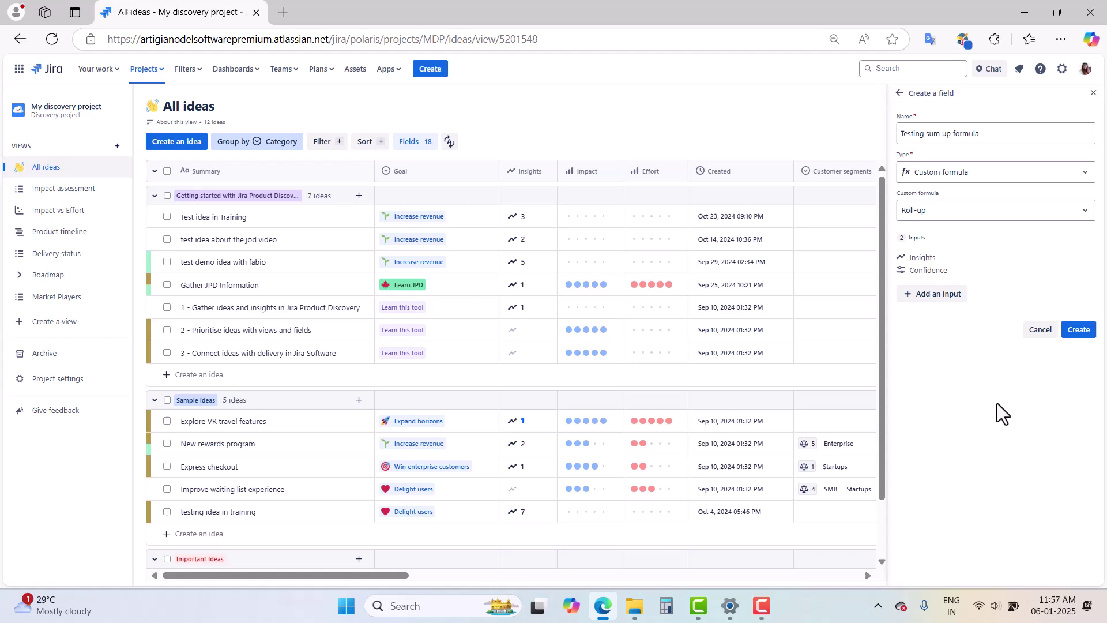
{"action": "mouse_move", "coordinate": [925, 275]}
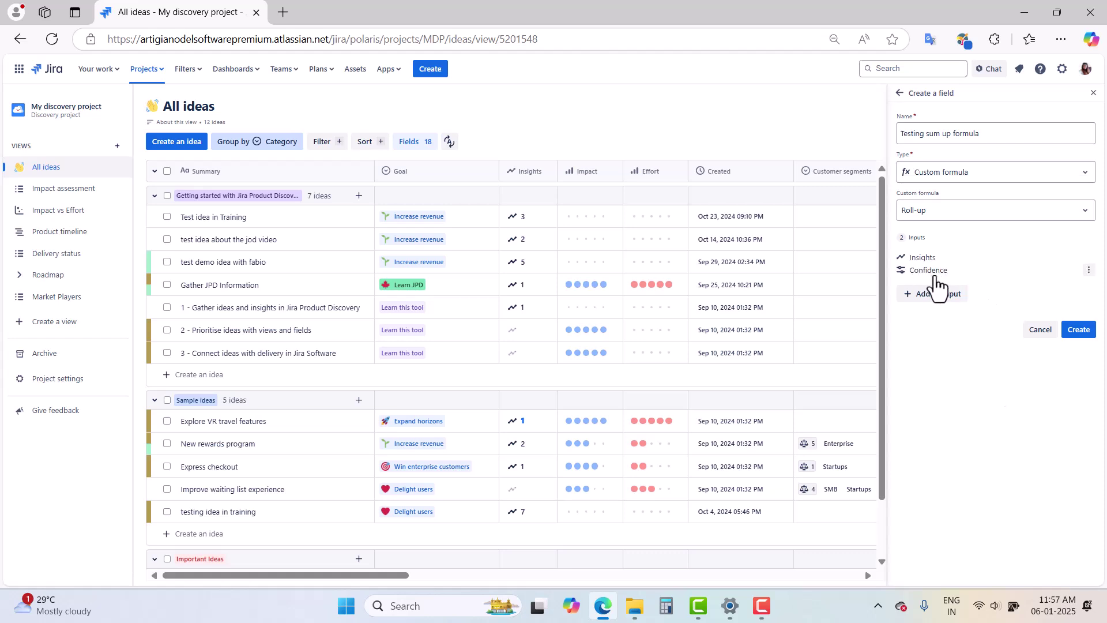
- Confirm Roll-up as the formula kind and create the Testing sum up formula field
{"action": "left_click", "coordinate": [954, 213]}
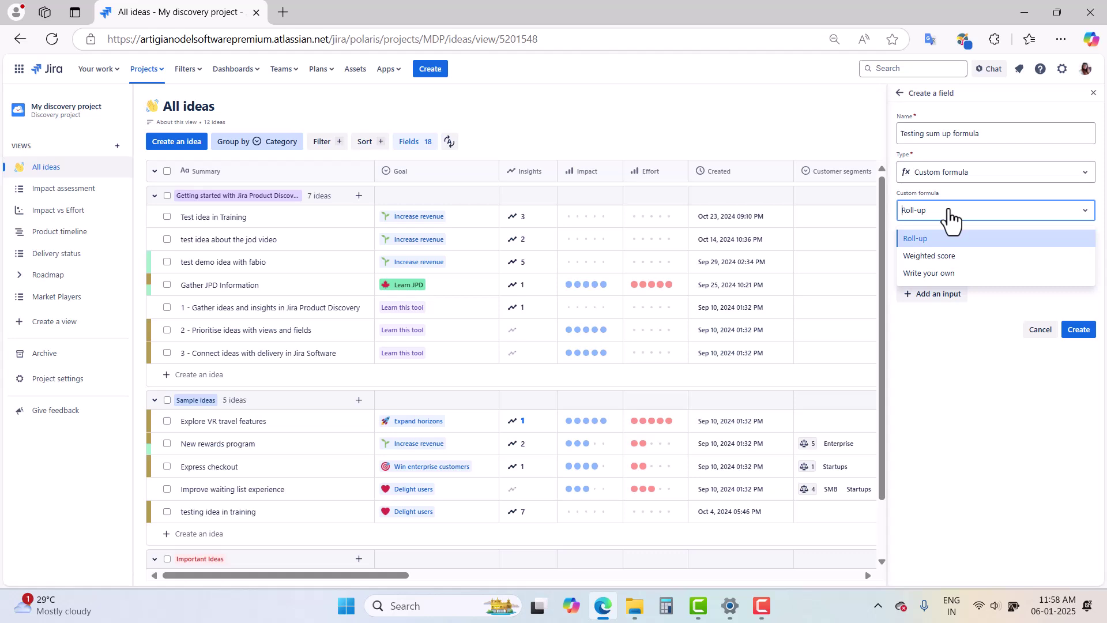
{"action": "left_click", "coordinate": [949, 353]}
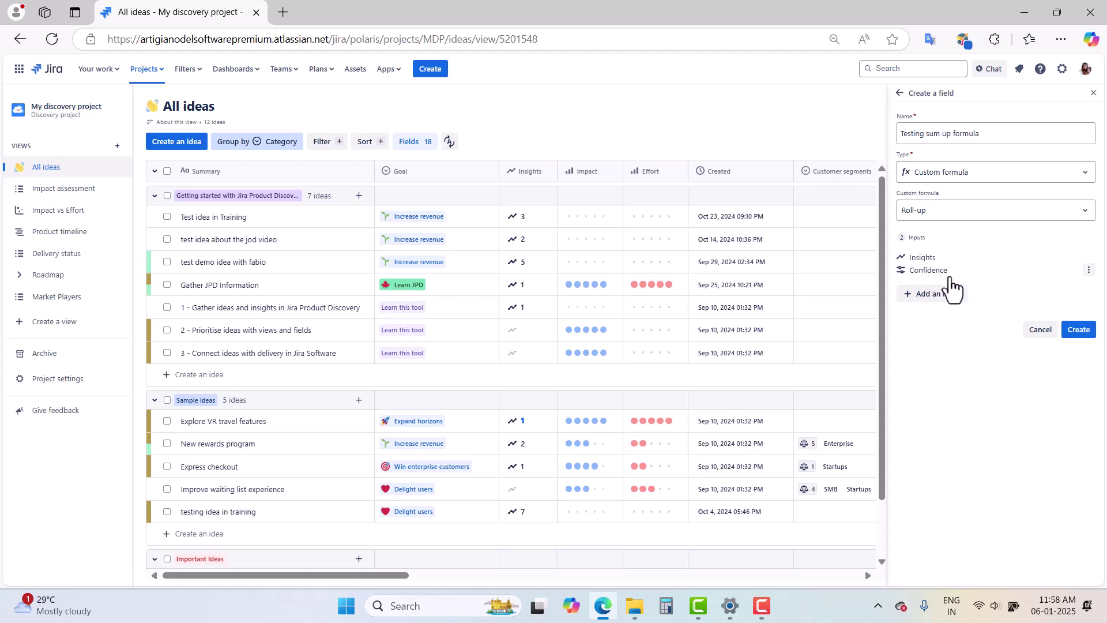
{"action": "left_click", "coordinate": [943, 215]}
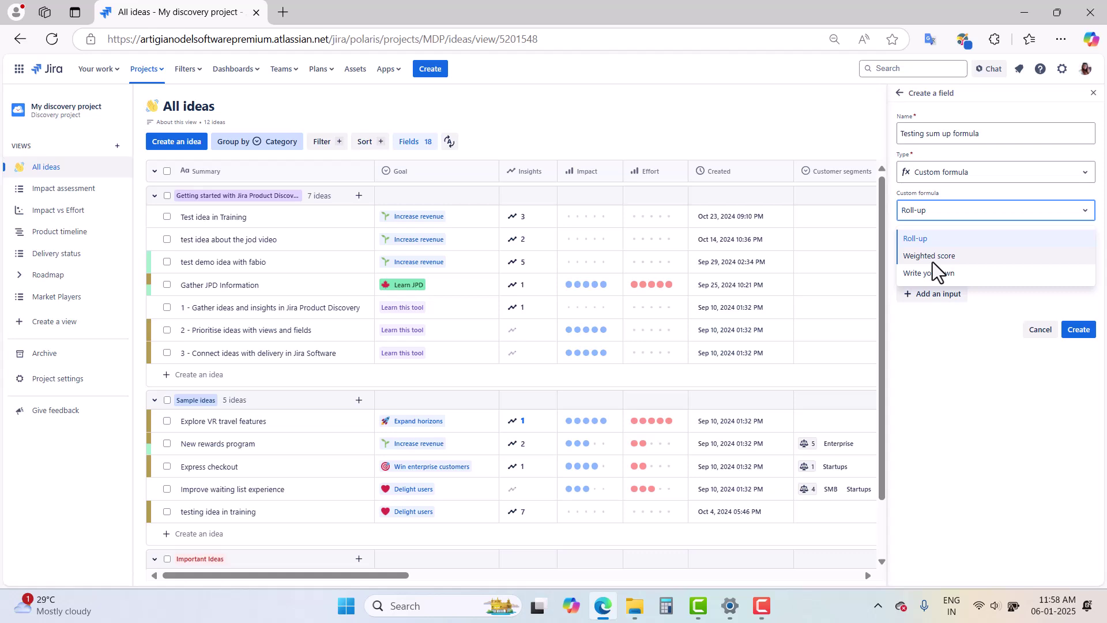
{"action": "left_click", "coordinate": [953, 239]}
{"action": "left_click", "coordinate": [1079, 331]}
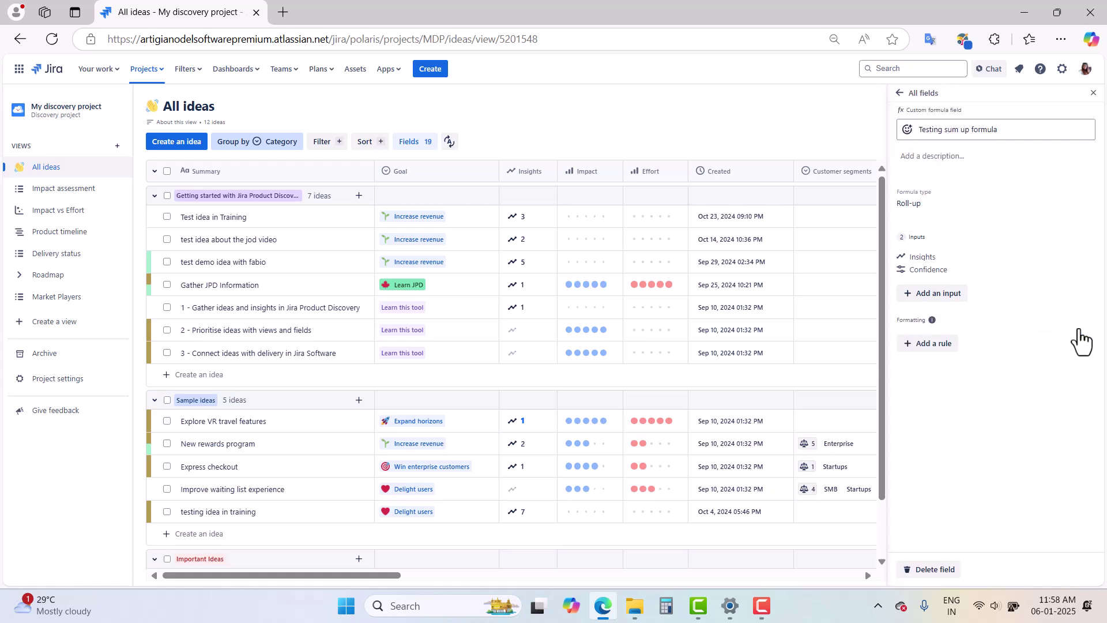
- Close the field details, check the new column across the table, and start a blank field
{"action": "left_click", "coordinate": [1093, 92]}
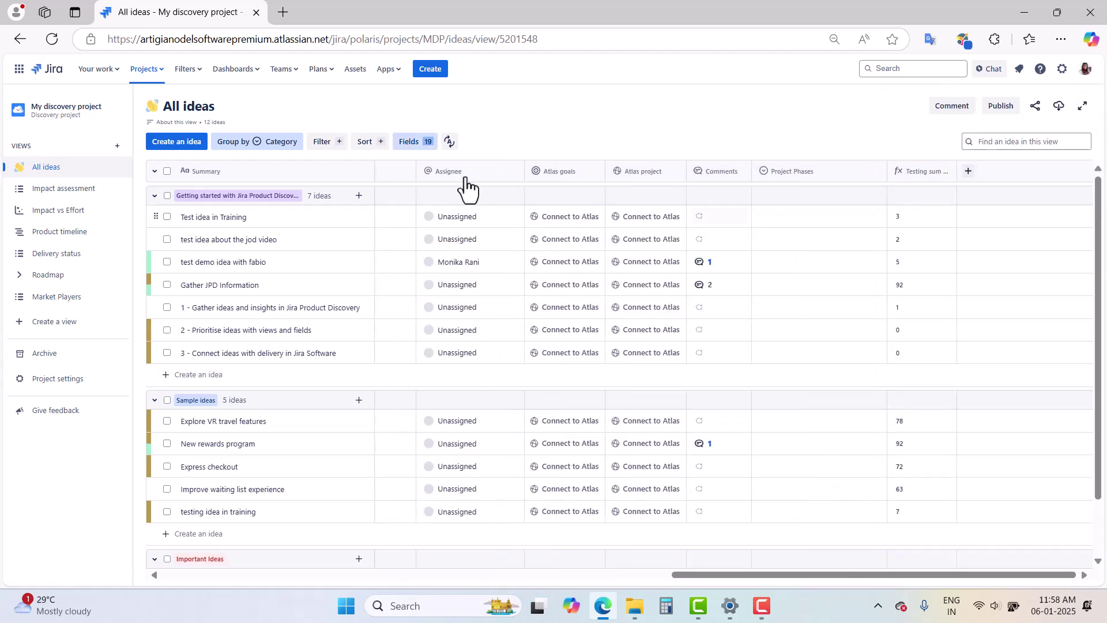
{"action": "mouse_move", "coordinate": [923, 186]}
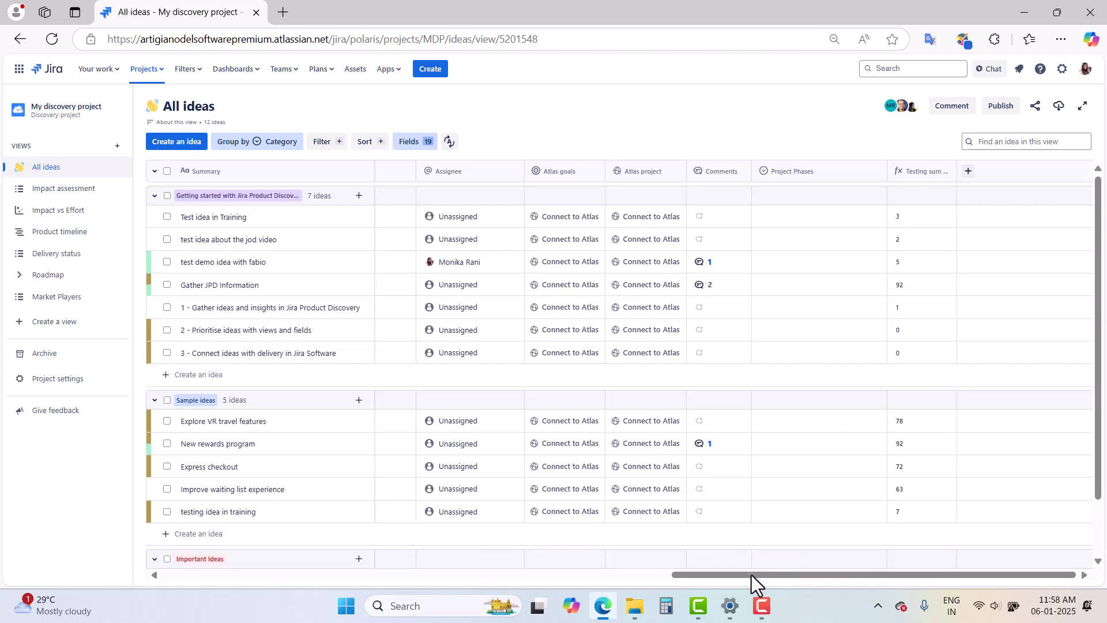
{"action": "left_click_drag", "start_coordinate": [752, 575], "coordinate": [231, 542]}
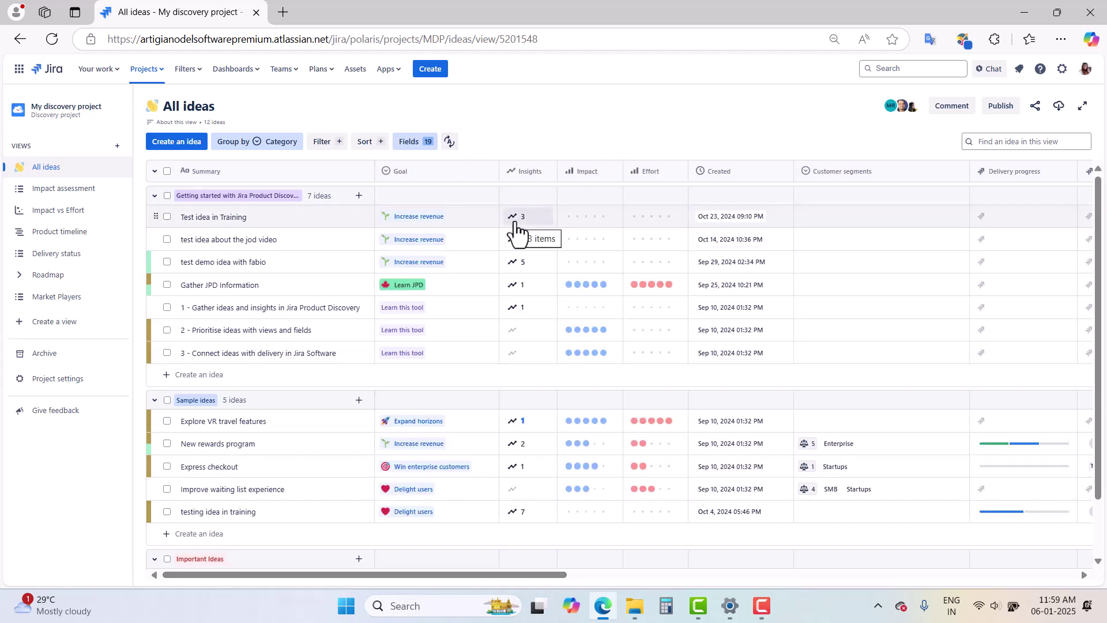
{"action": "left_click_drag", "start_coordinate": [544, 577], "coordinate": [677, 575]}
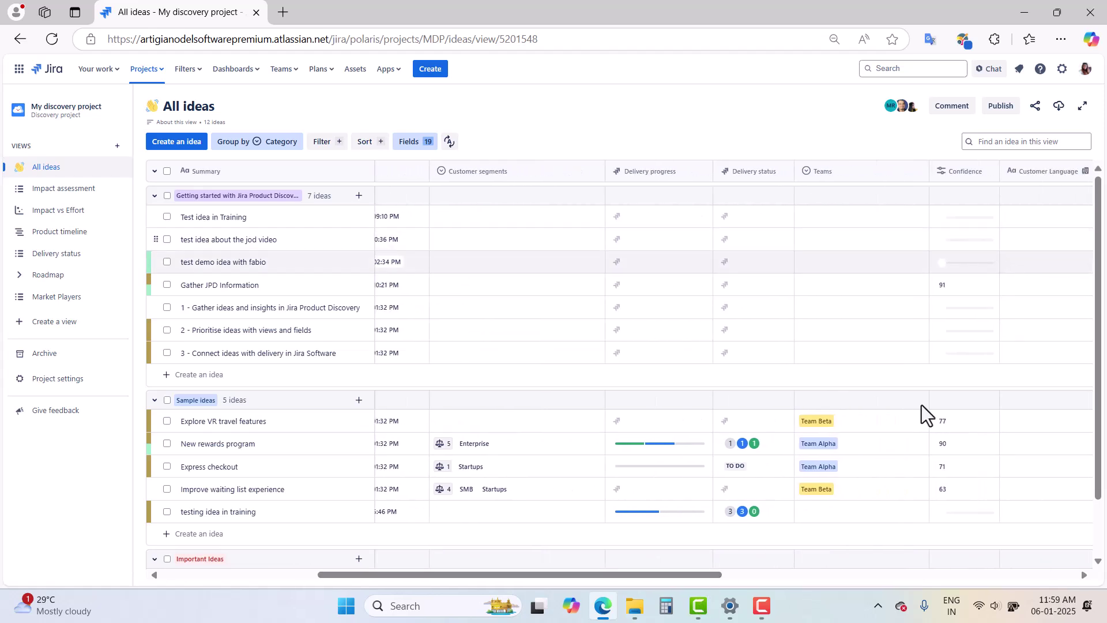
{"action": "left_click_drag", "start_coordinate": [700, 575], "coordinate": [1075, 576]}
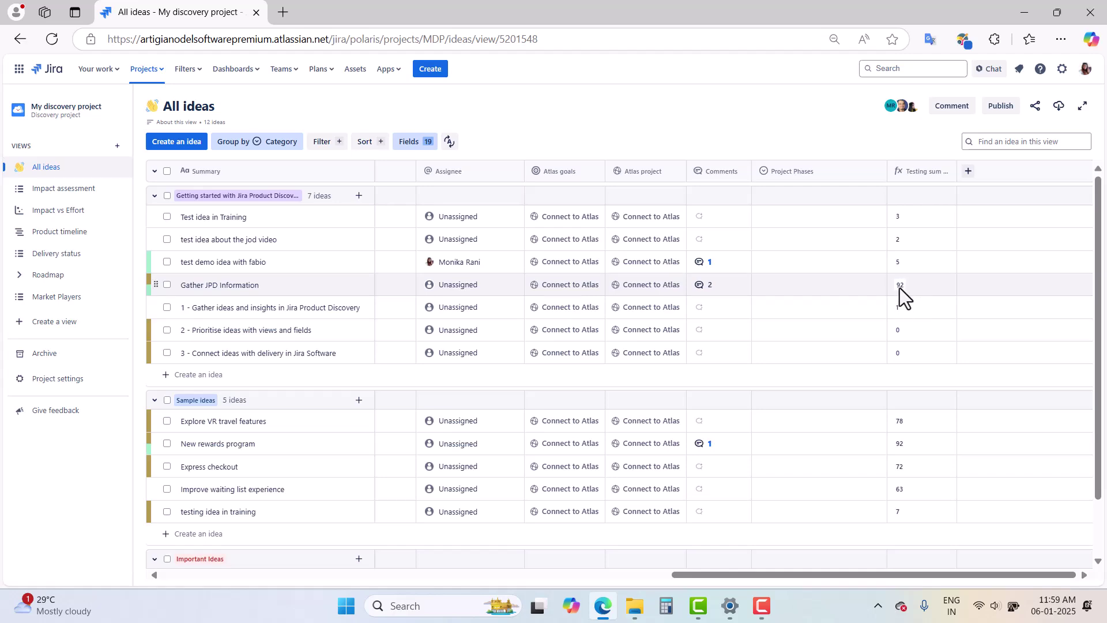
{"action": "left_click_drag", "start_coordinate": [808, 575], "coordinate": [172, 516]}
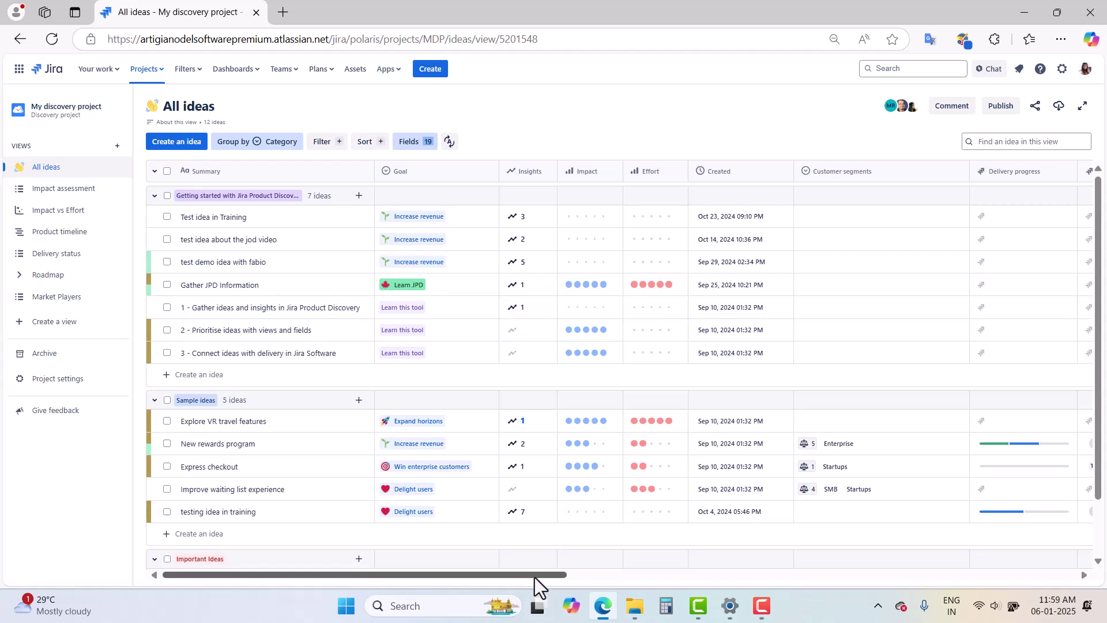
{"action": "left_click_drag", "start_coordinate": [535, 575], "coordinate": [730, 602]}
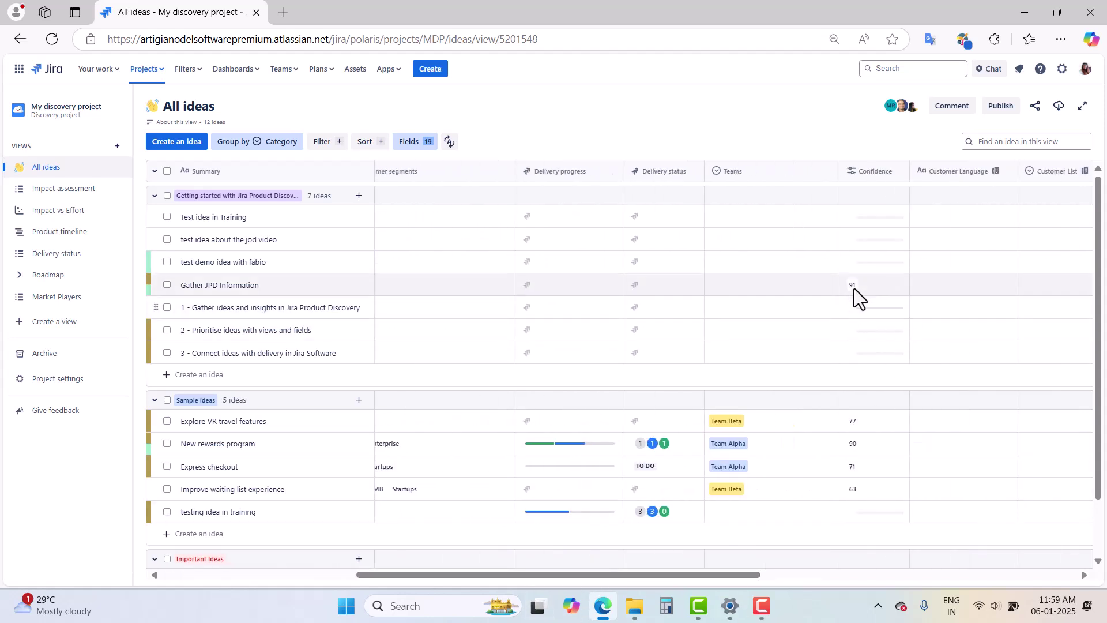
{"action": "left_click_drag", "start_coordinate": [735, 575], "coordinate": [1051, 575]}
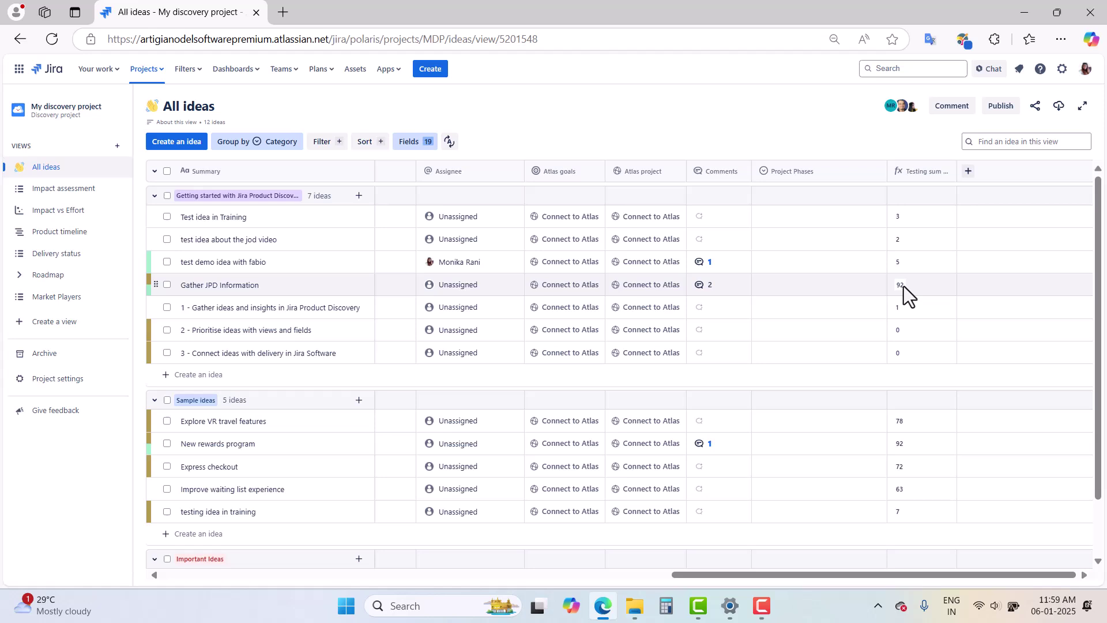
{"action": "left_click", "coordinate": [427, 145]}
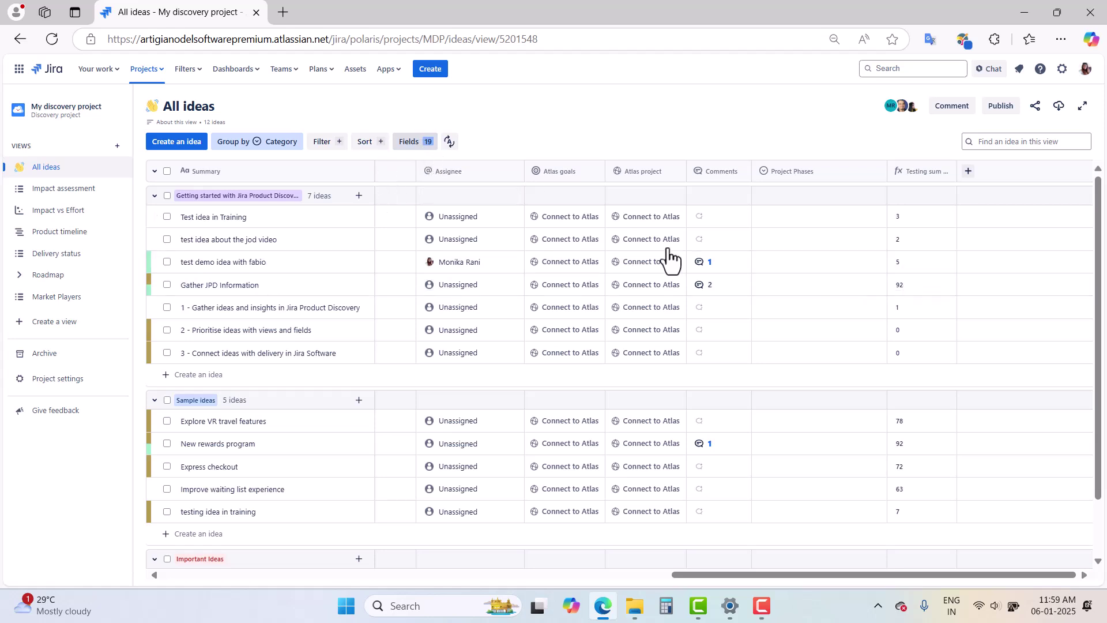
{"action": "left_click", "coordinate": [997, 569]}
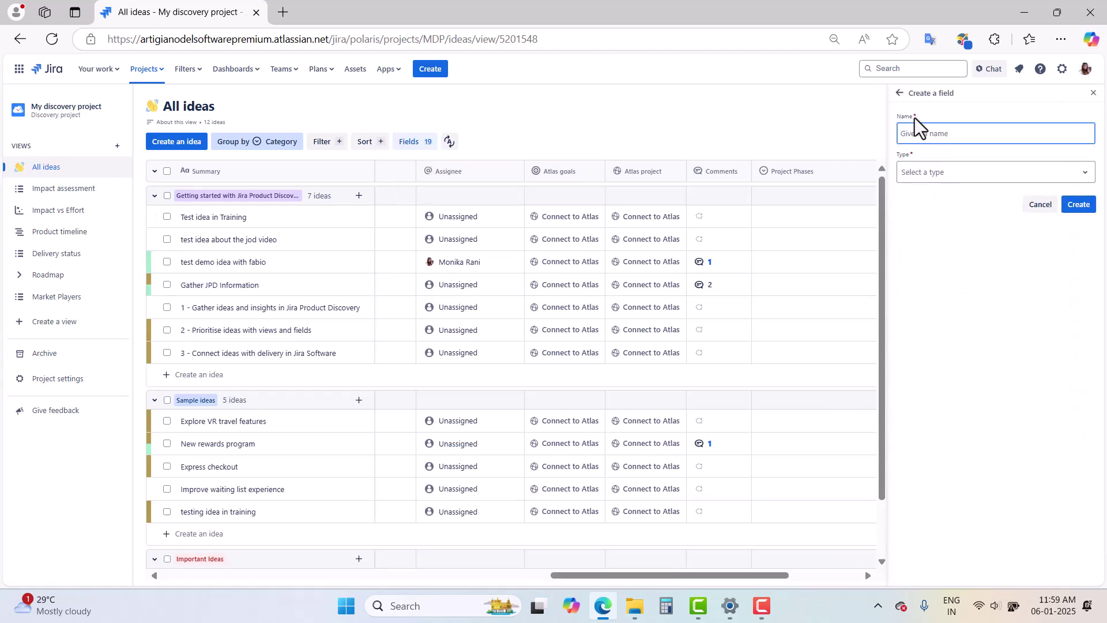
- Name the new field 'Efforts vs impact' and make it a Write-your-own custom formula
{"action": "left_click", "coordinate": [919, 135]}
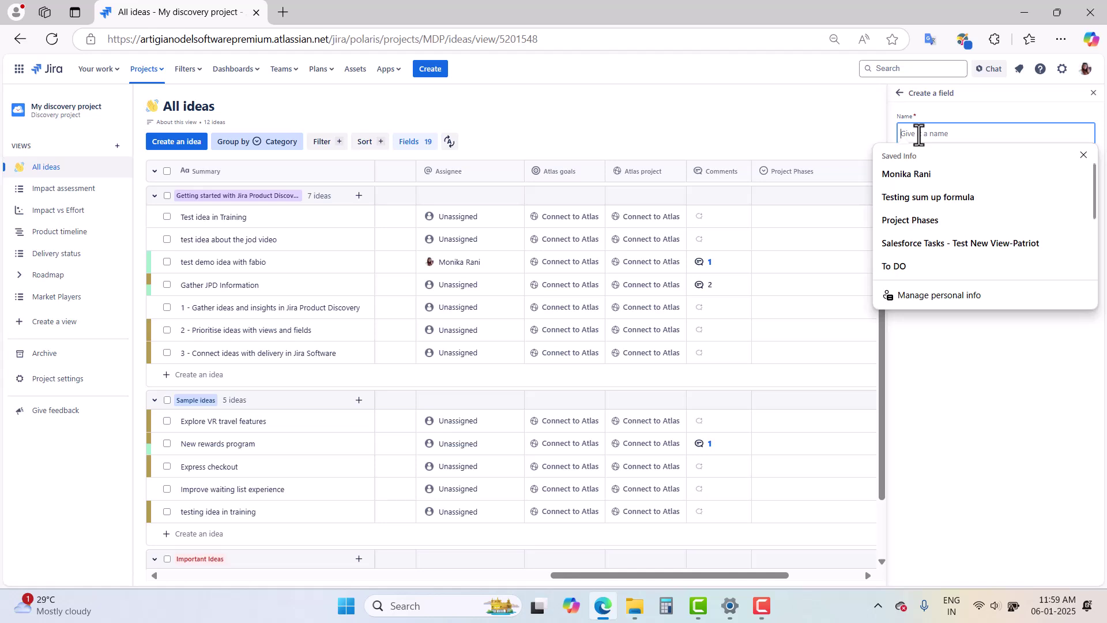
{"action": "type", "text": "Effort"}
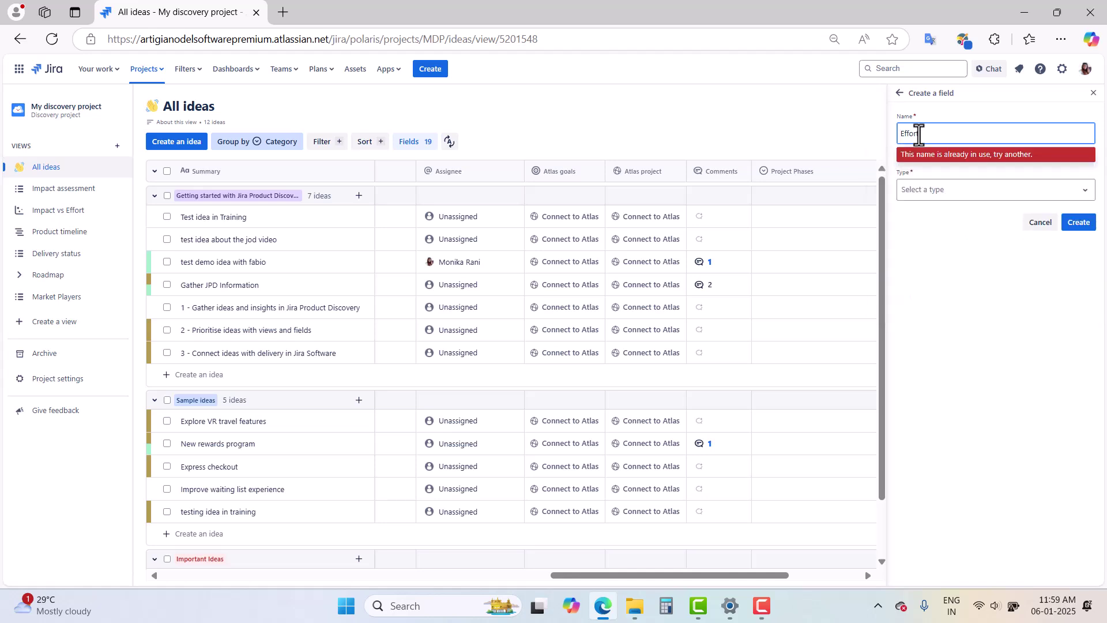
{"action": "type", "text": "s vs impact"}
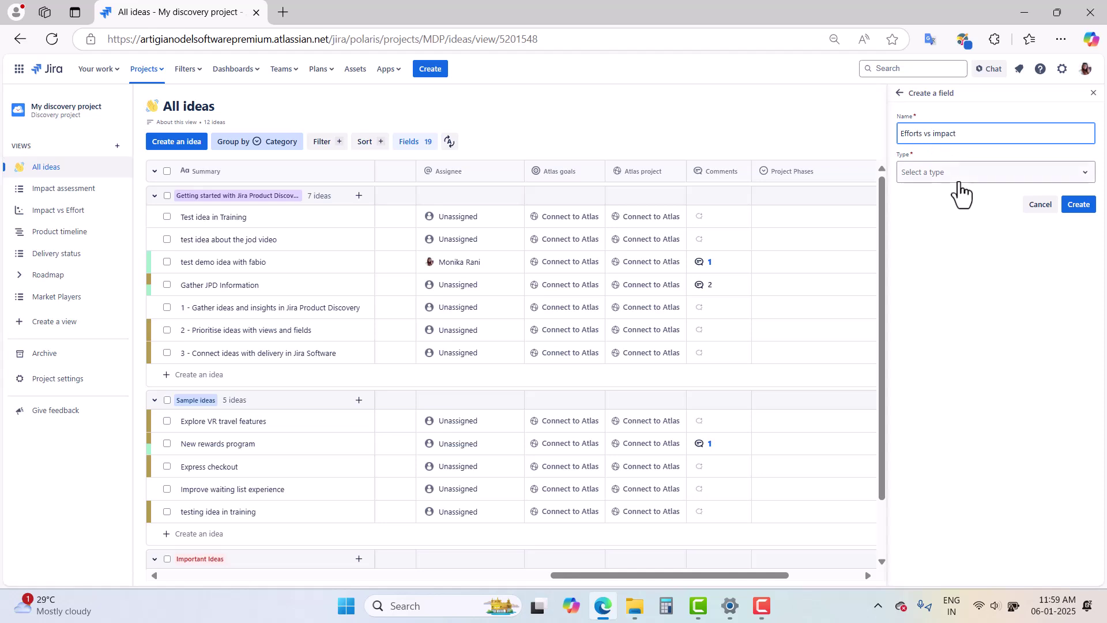
{"action": "left_click", "coordinate": [959, 177]}
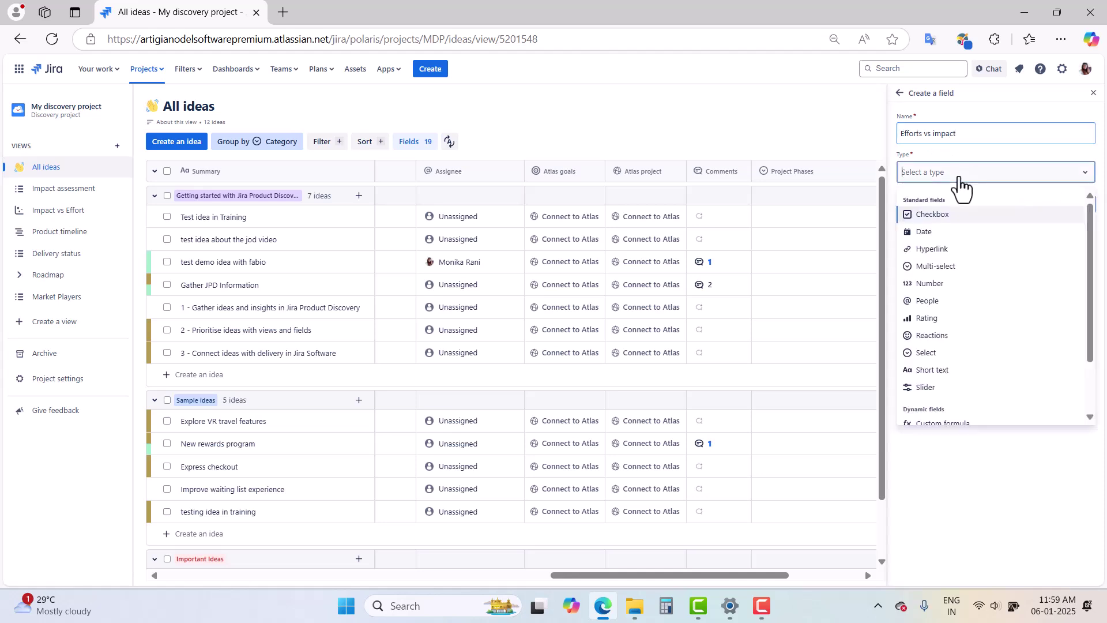
{"action": "scroll", "coordinate": [958, 335], "scroll_direction": "down", "scroll_amount": 3}
{"action": "left_click", "coordinate": [943, 355]}
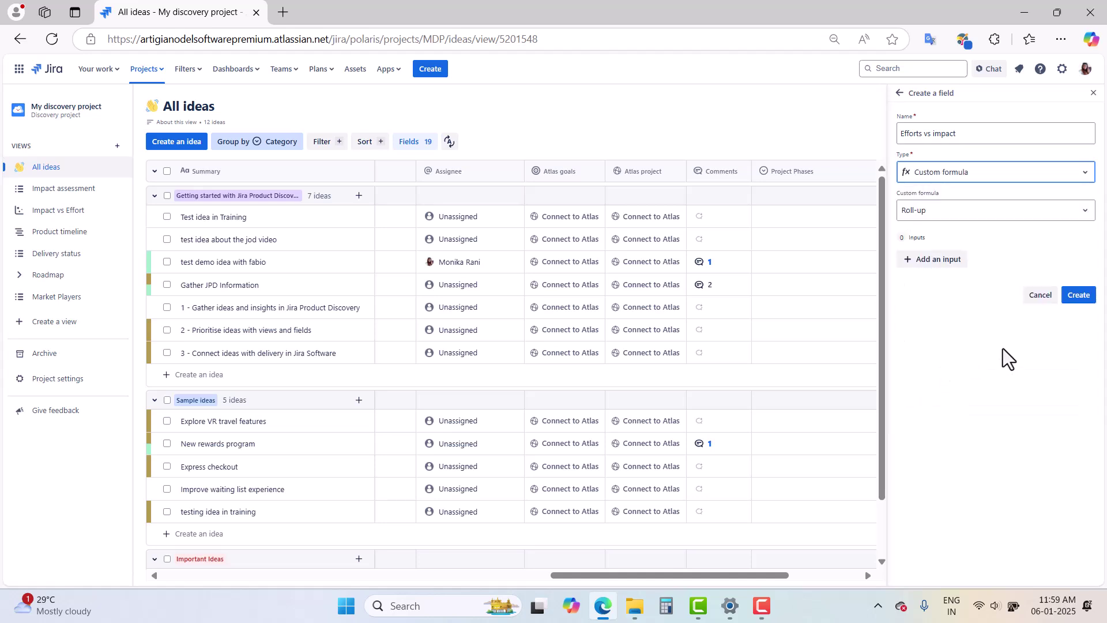
{"action": "left_click", "coordinate": [946, 214]}
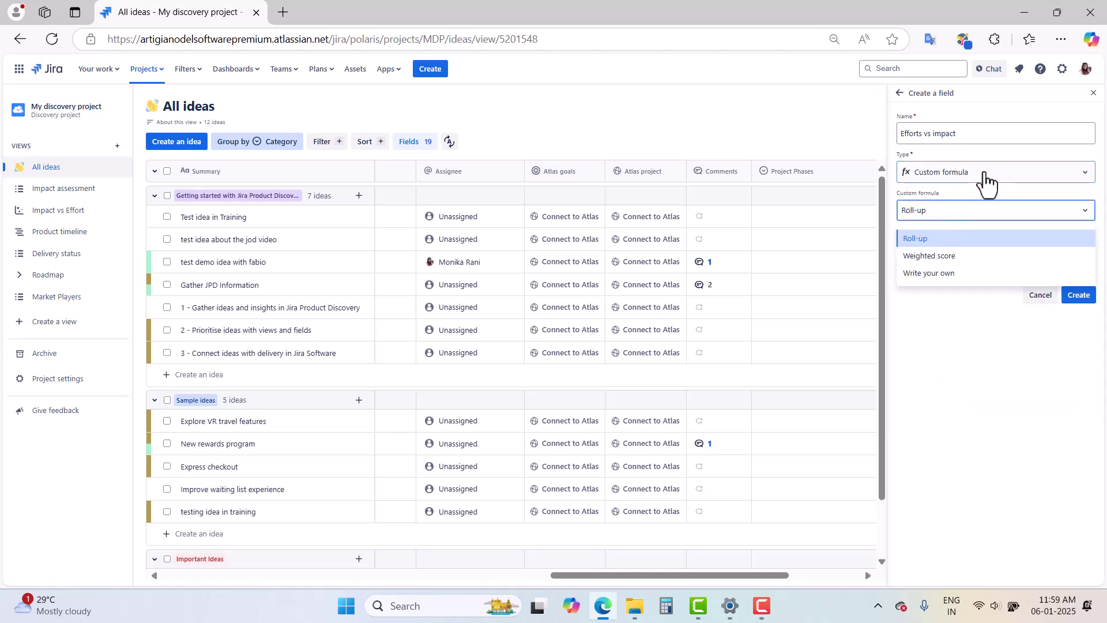
{"action": "left_click", "coordinate": [939, 274]}
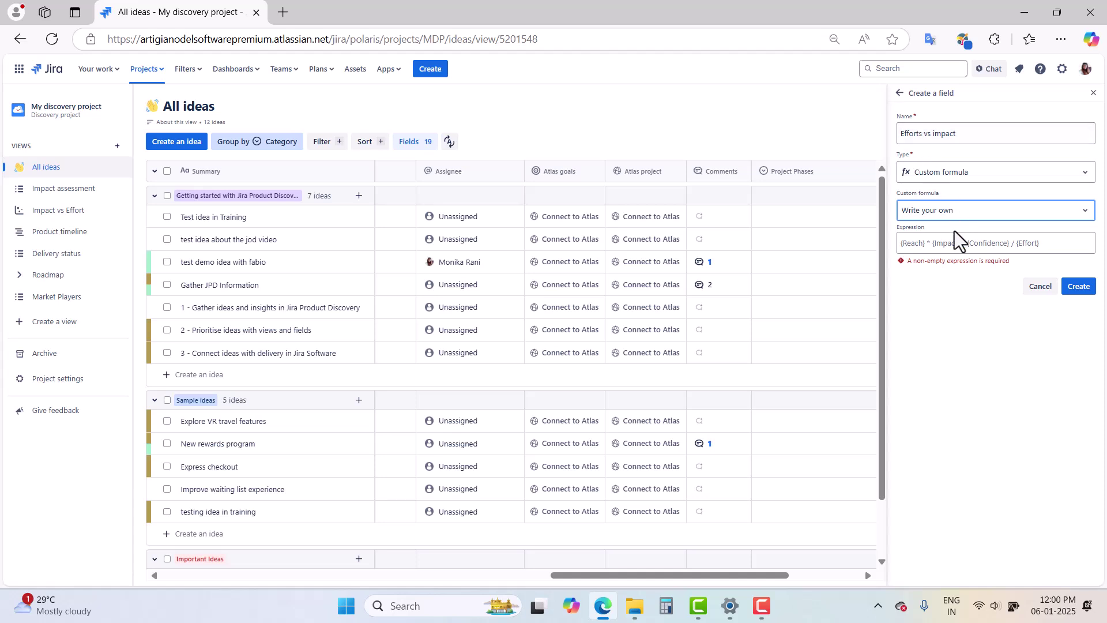
- Enter the expression {Effort}/{Impact} and create the Efforts vs impact field
{"action": "left_click", "coordinate": [921, 243]}
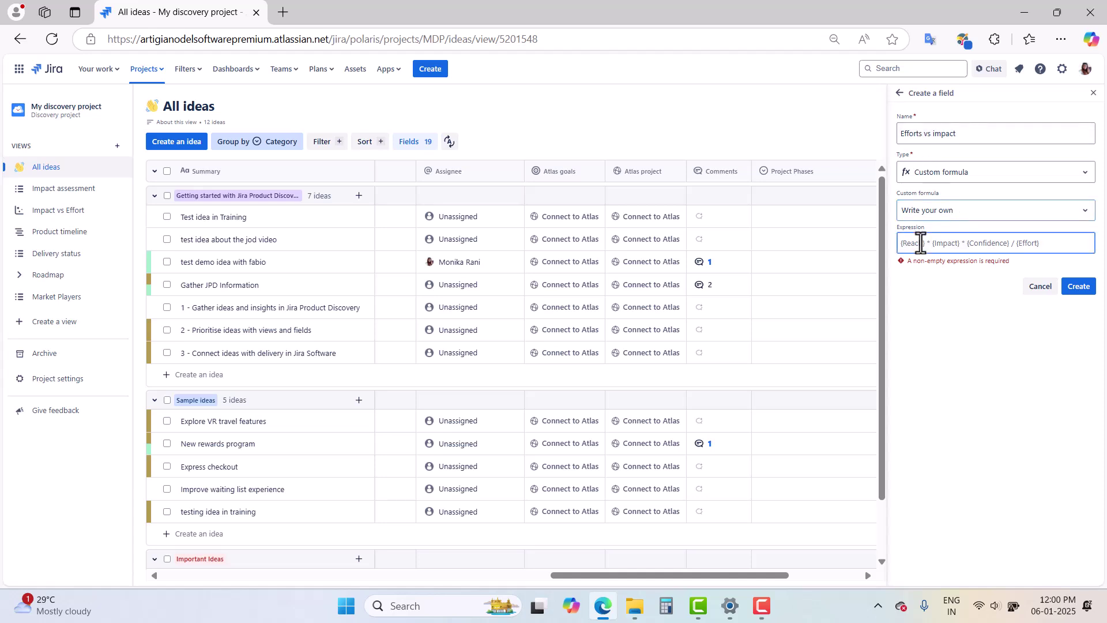
{"action": "type", "text": "{Effor"}
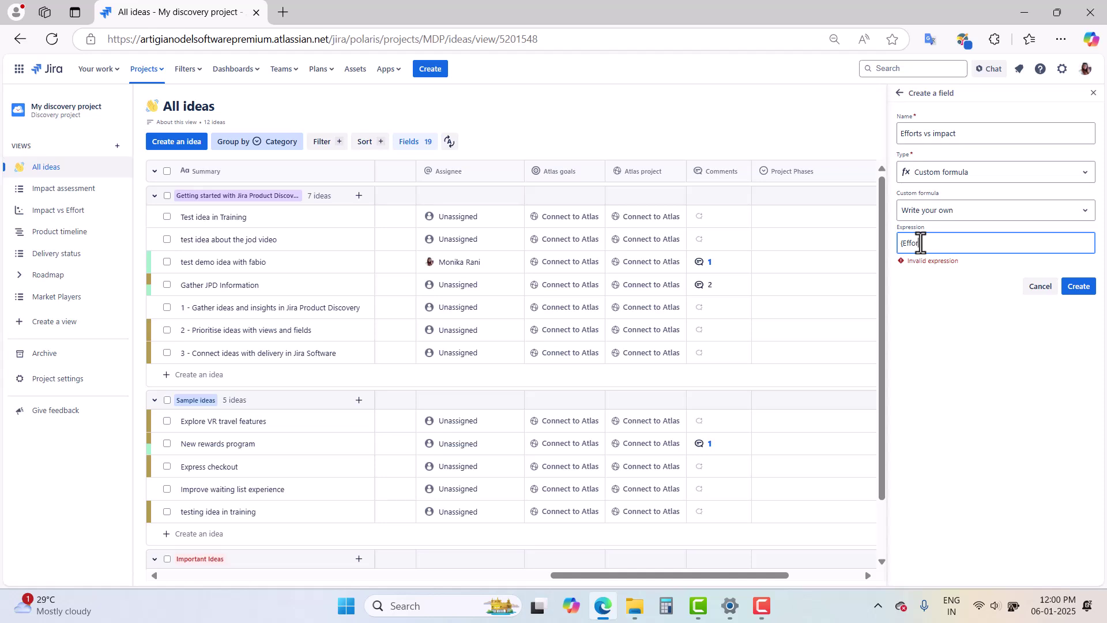
{"action": "type", "text": "ts"}
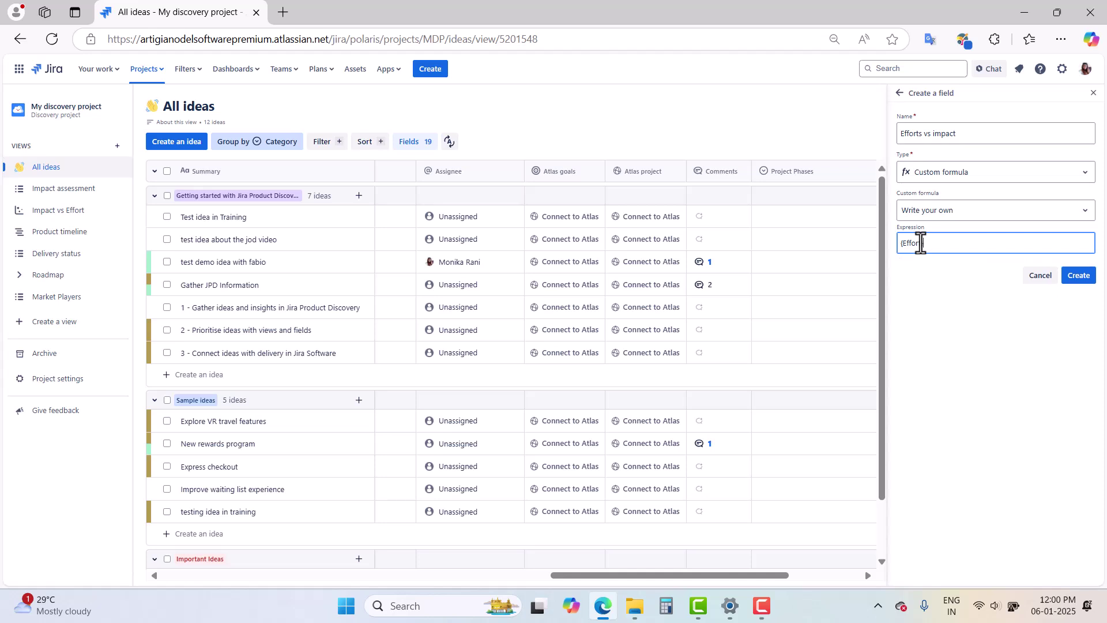
{"action": "type", "text": "t}/{Im"}
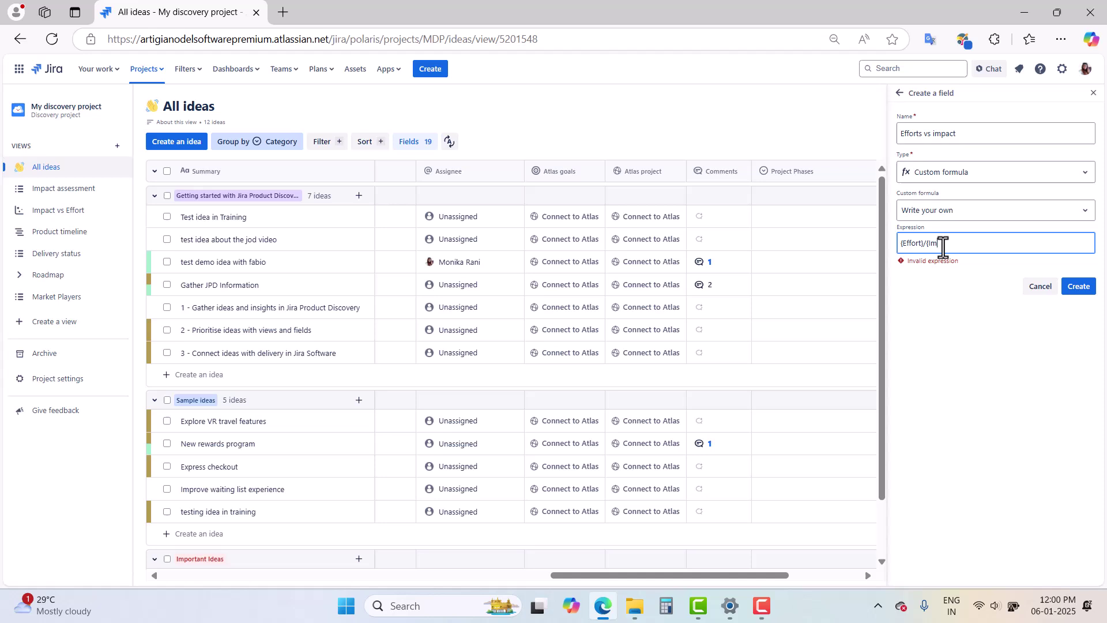
{"action": "type", "text": "pact}"}
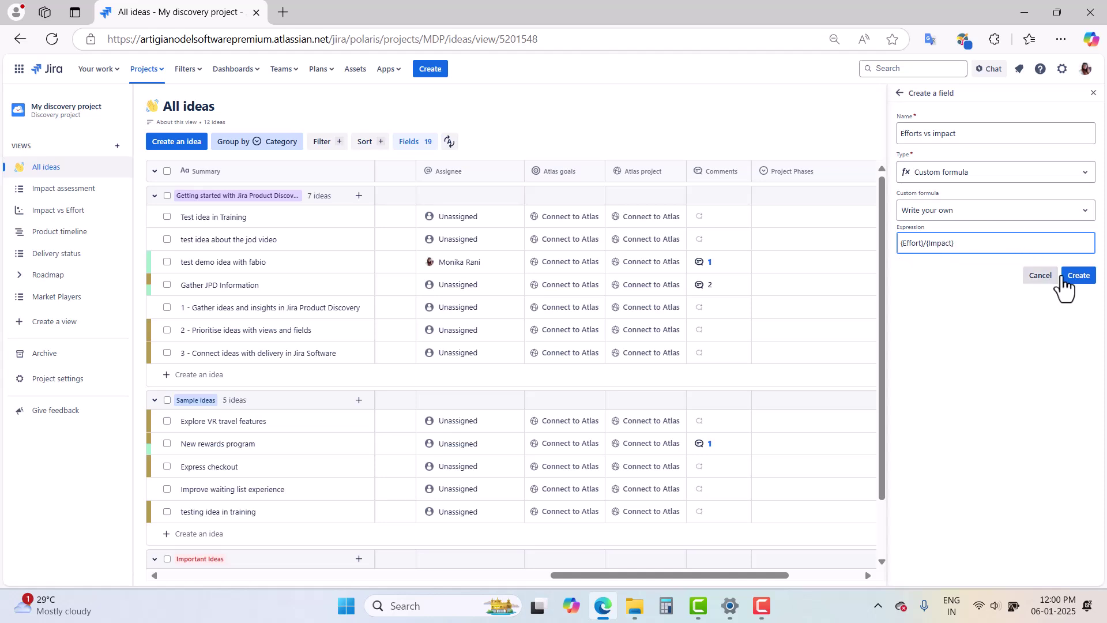
{"action": "left_click", "coordinate": [1078, 273]}
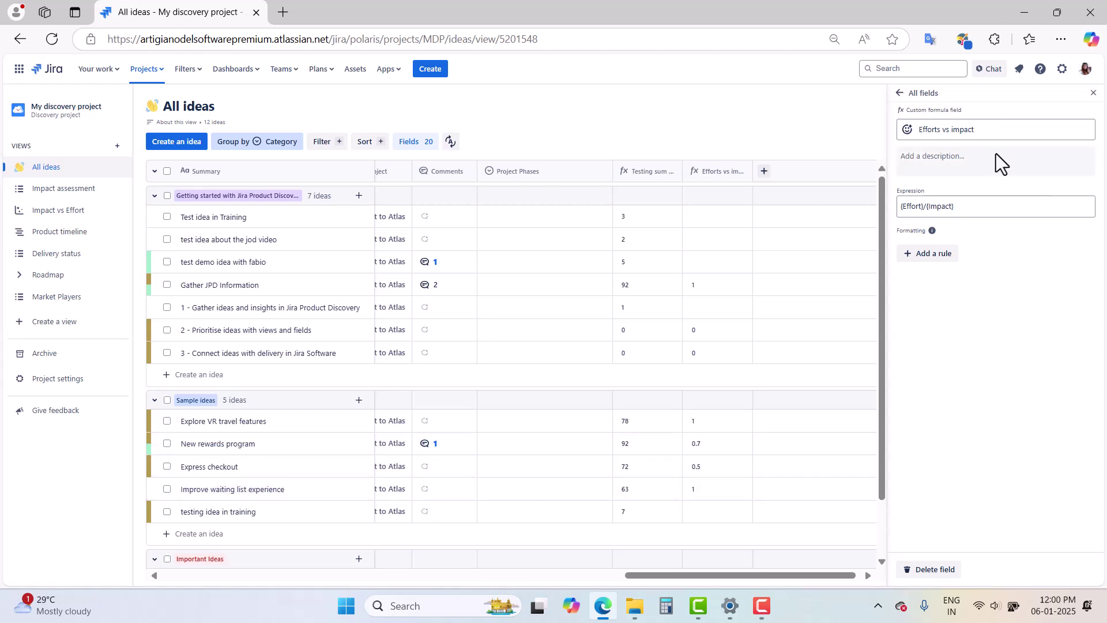
- Close the field details and open a blank new-field form from the Fields list
{"action": "left_click", "coordinate": [1093, 93]}
{"action": "left_click", "coordinate": [417, 142]}
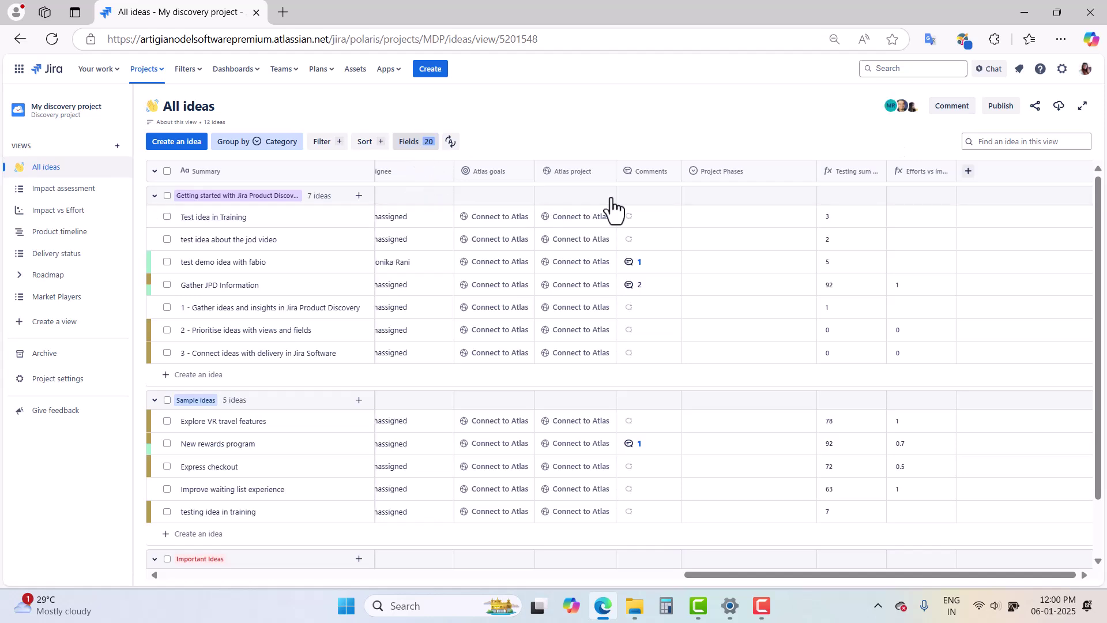
{"action": "left_click", "coordinate": [996, 569]}
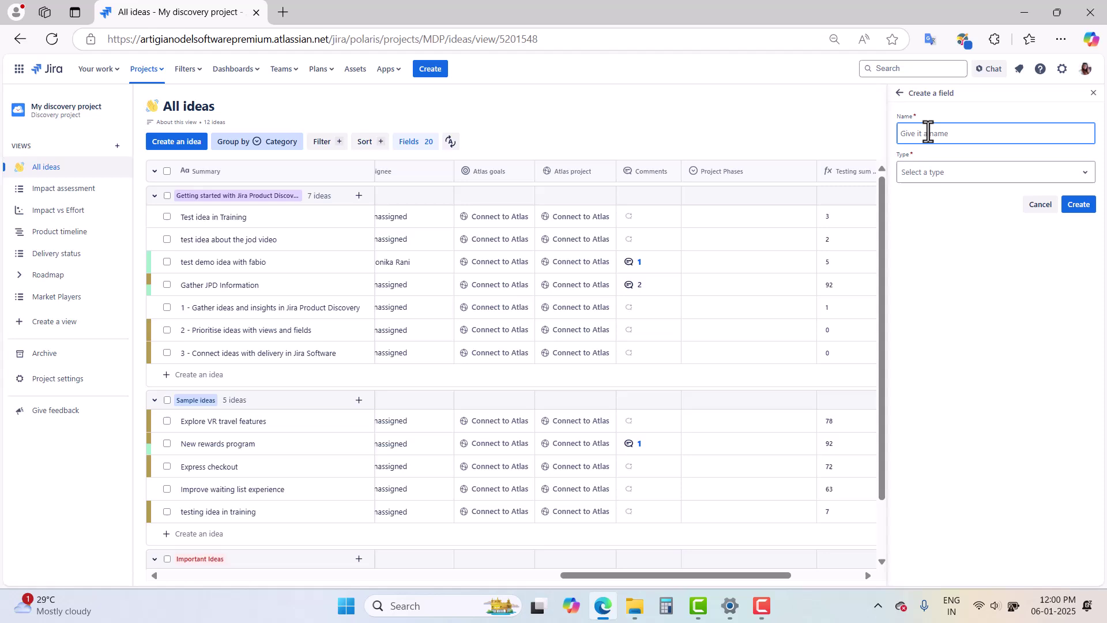
- Enter 'Weight Score' as the new field's name
{"action": "type", "text": "Weight Score"}
{"action": "left_click_drag", "start_coordinate": [960, 134], "coordinate": [896, 141]}
{"action": "left_click", "coordinate": [989, 132]}
- Set the field type to Custom formula using the Weighted score formula
{"action": "left_click", "coordinate": [973, 176]}
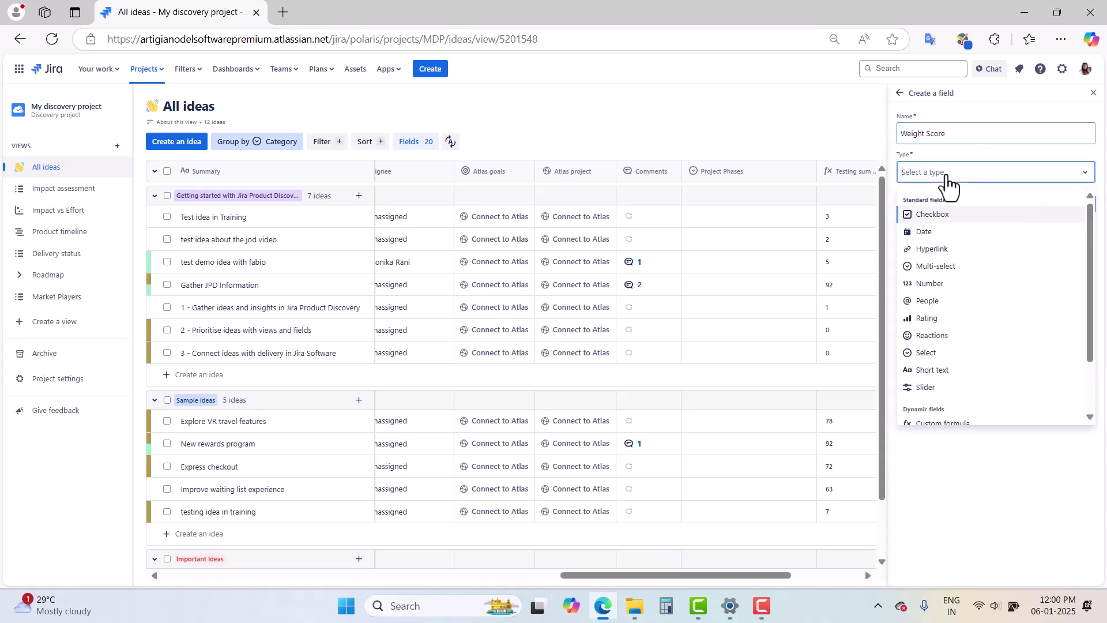
{"action": "scroll", "coordinate": [959, 402], "scroll_direction": "down", "scroll_amount": 3}
{"action": "left_click", "coordinate": [943, 354]}
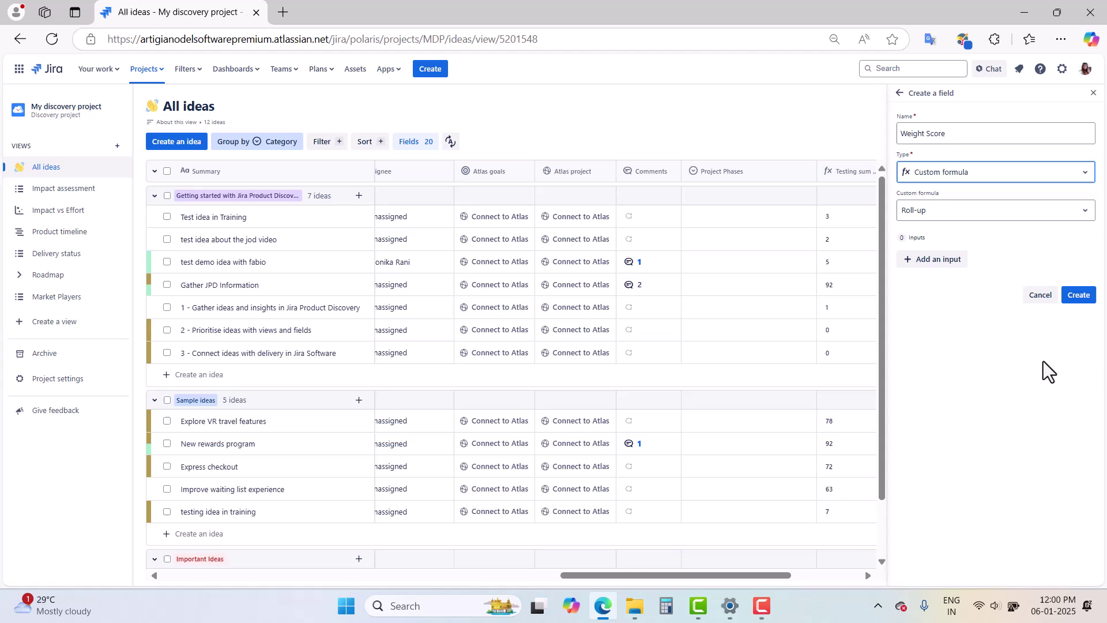
{"action": "left_click", "coordinate": [958, 213]}
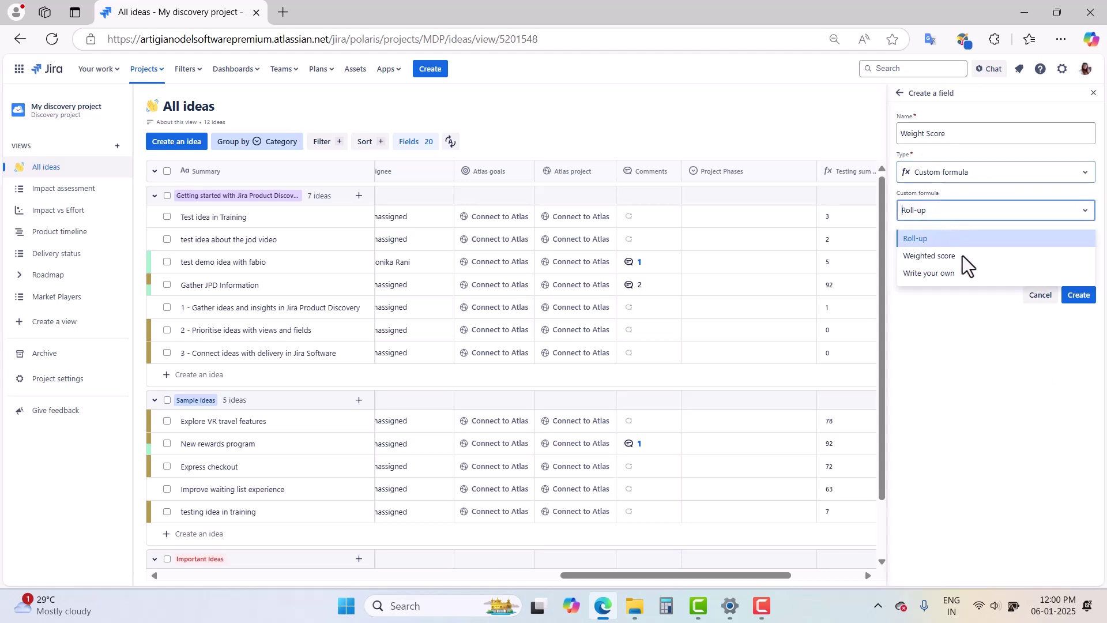
{"action": "left_click", "coordinate": [925, 258]}
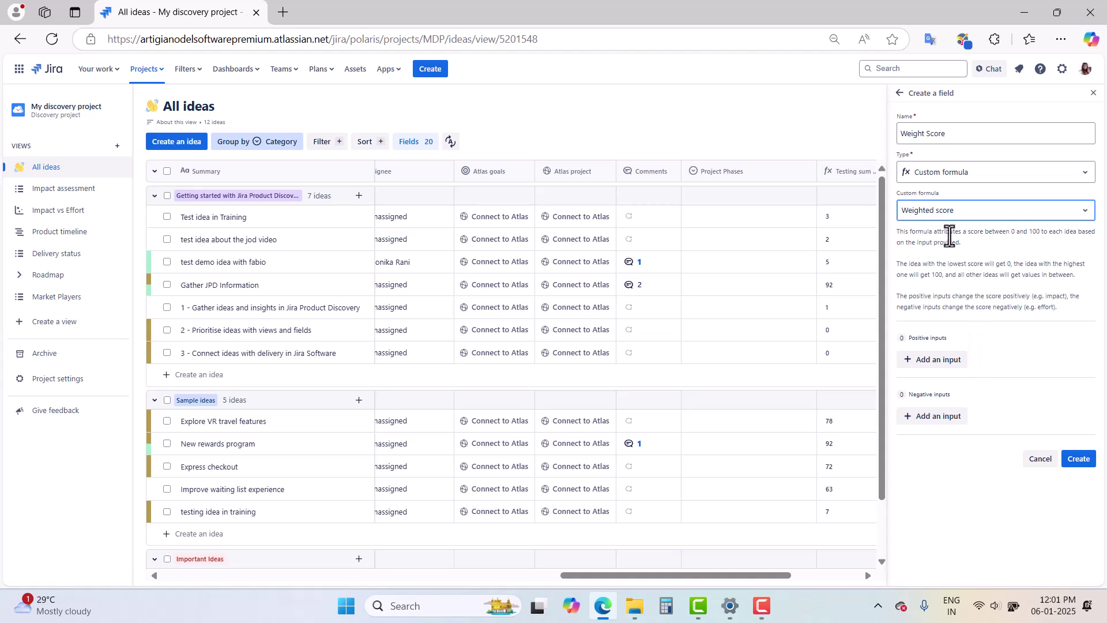
{"action": "left_click_drag", "start_coordinate": [949, 234], "coordinate": [1040, 237]}
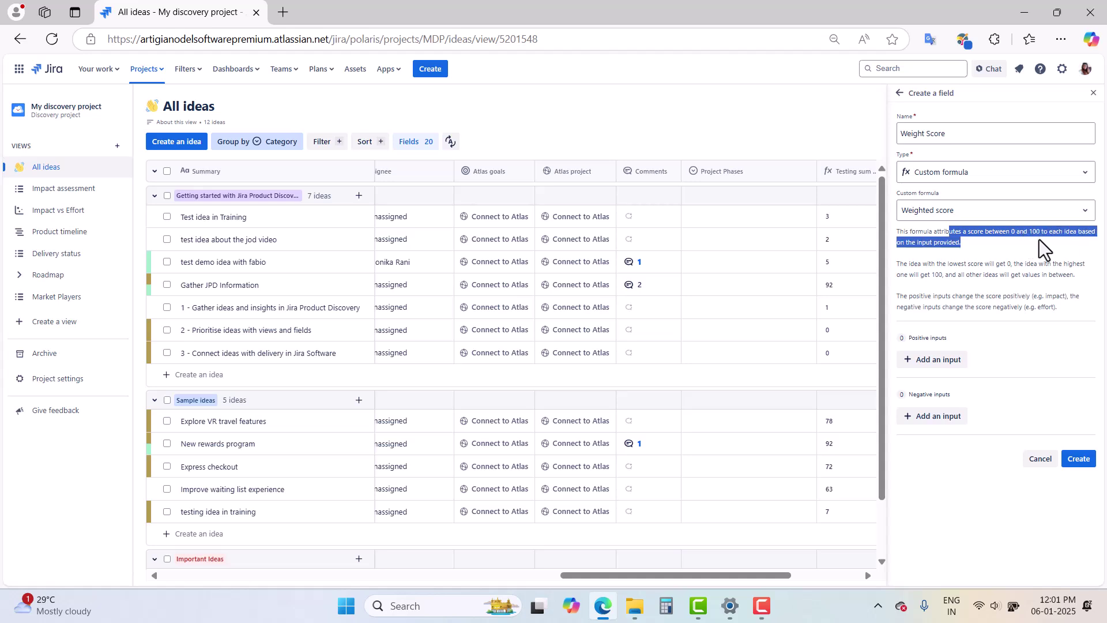
{"action": "left_click", "coordinate": [973, 279]}
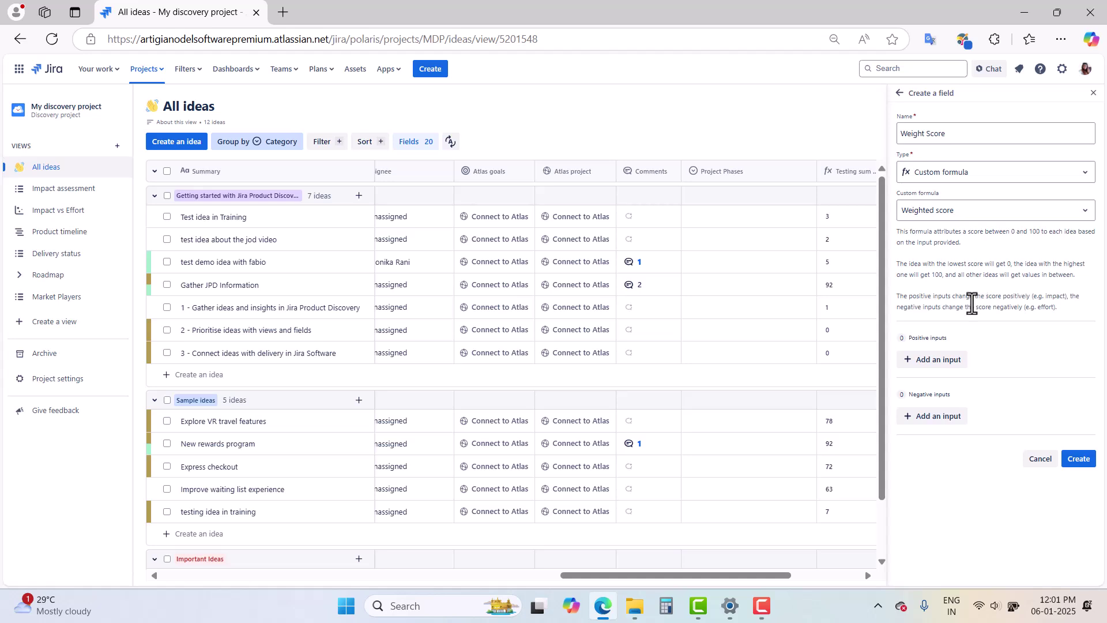
{"action": "left_click_drag", "start_coordinate": [949, 264], "coordinate": [1080, 266]}
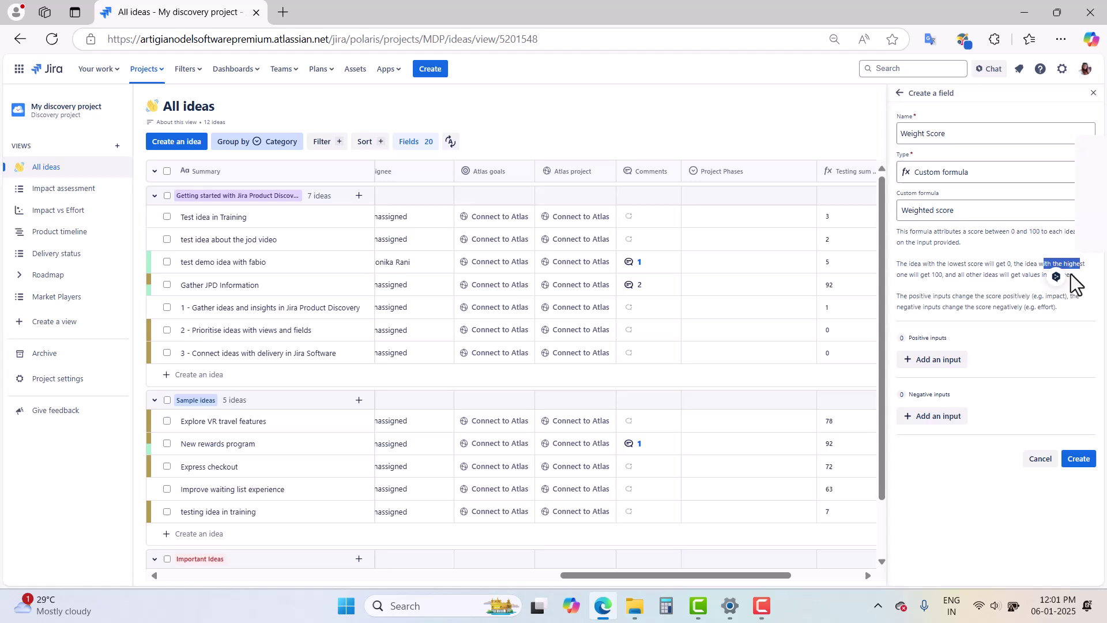
{"action": "left_click", "coordinate": [905, 286]}
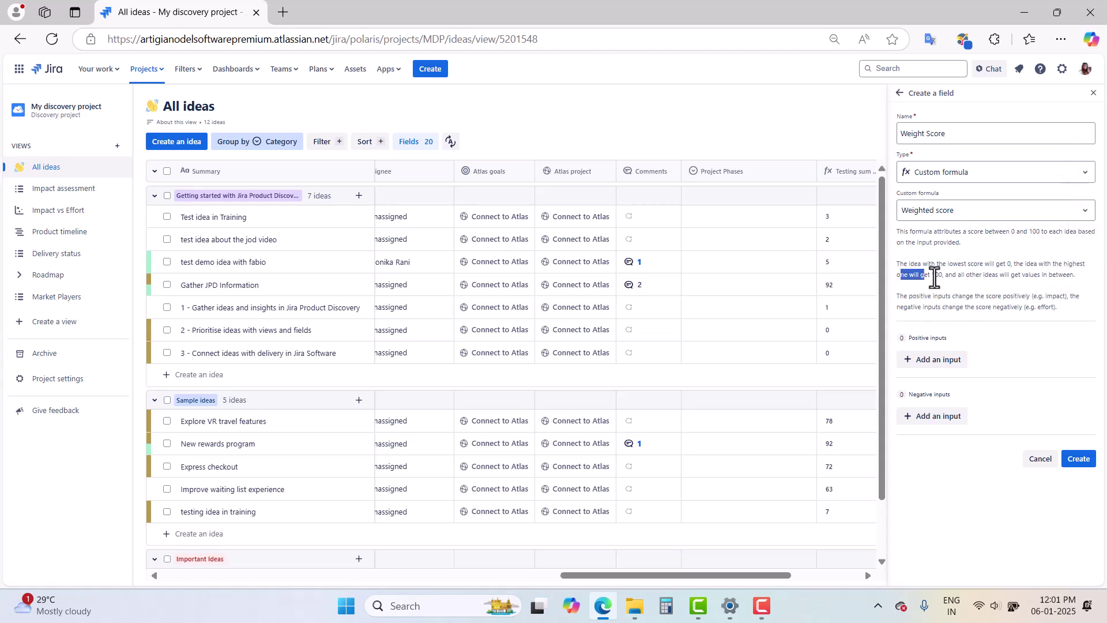
{"action": "left_click", "coordinate": [1001, 297]}
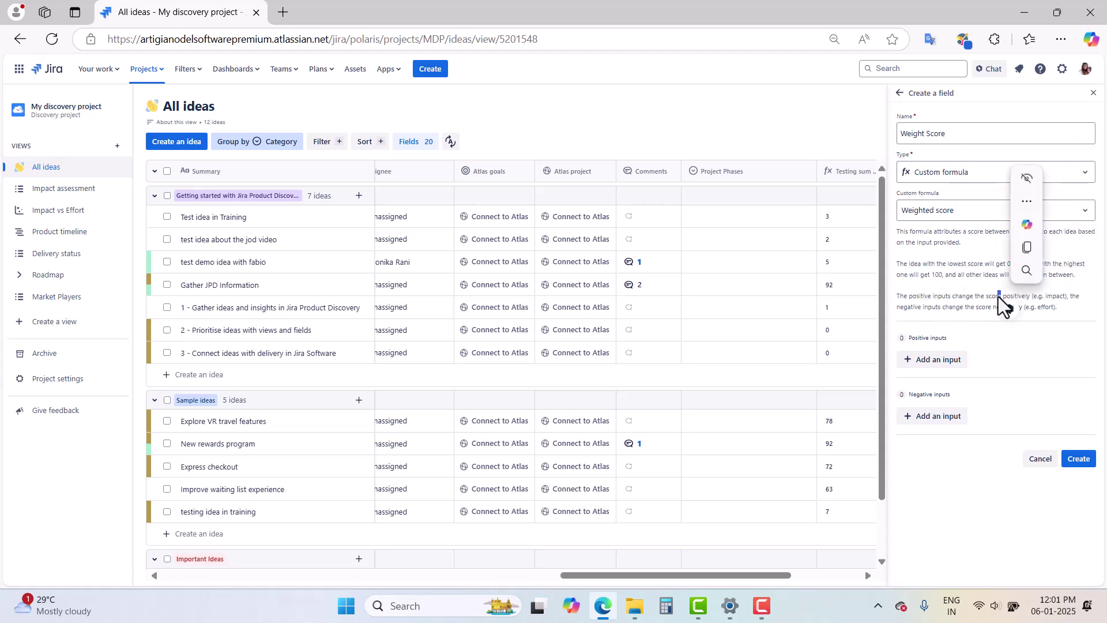
{"action": "left_click", "coordinate": [1000, 295]}
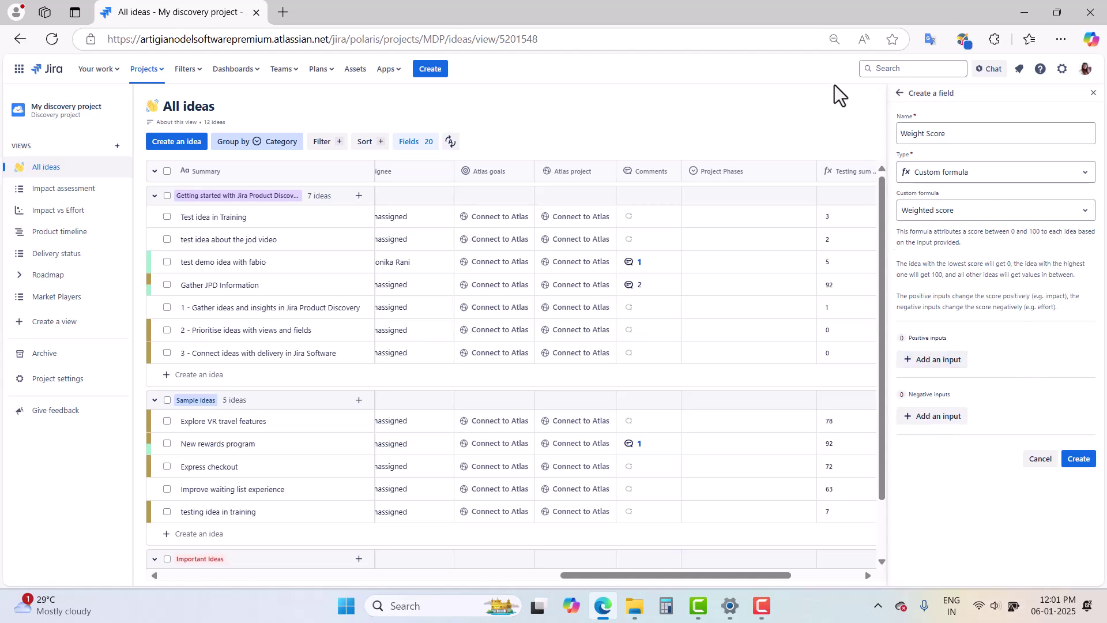
- Add Customer Interest and Development Efforts as positive inputs, weighted 50% each
{"action": "left_click", "coordinate": [936, 361]}
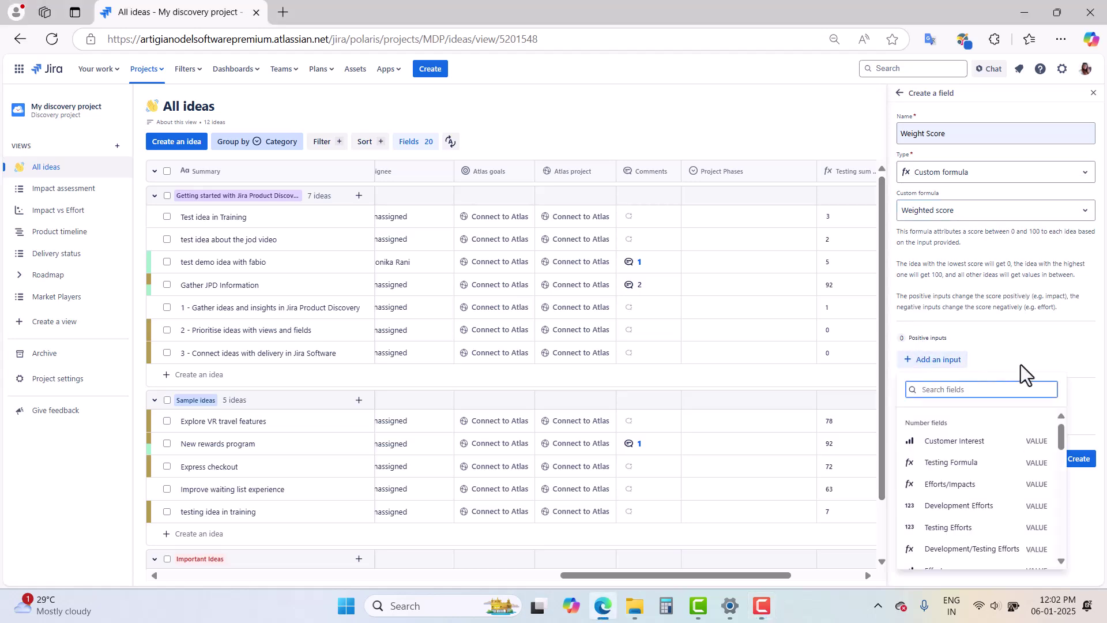
{"action": "left_click", "coordinate": [952, 443]}
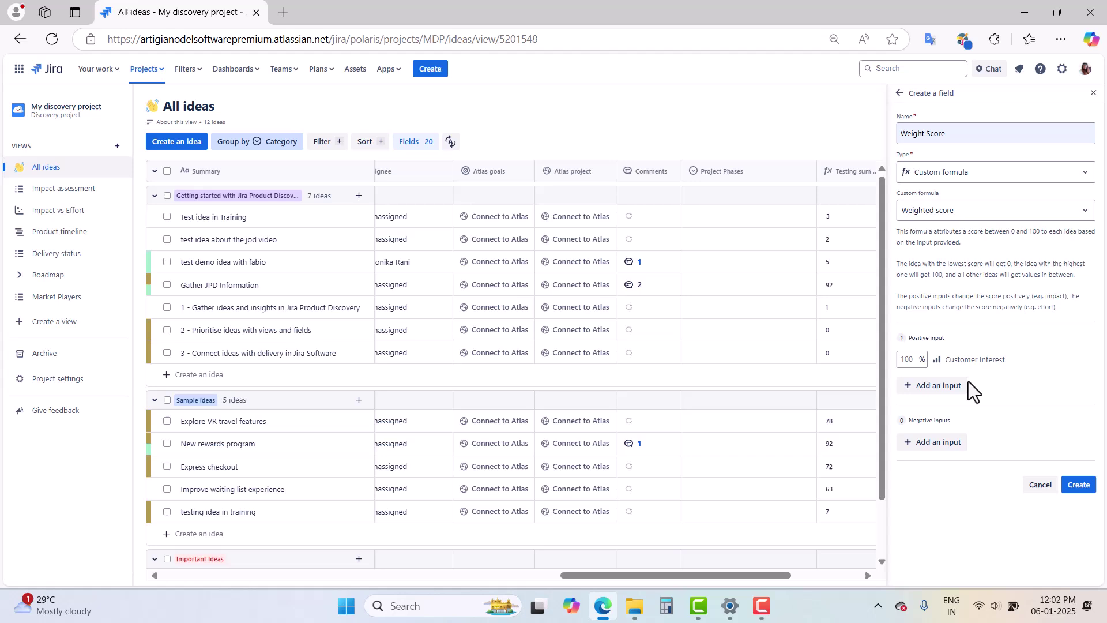
{"action": "left_click", "coordinate": [959, 386]}
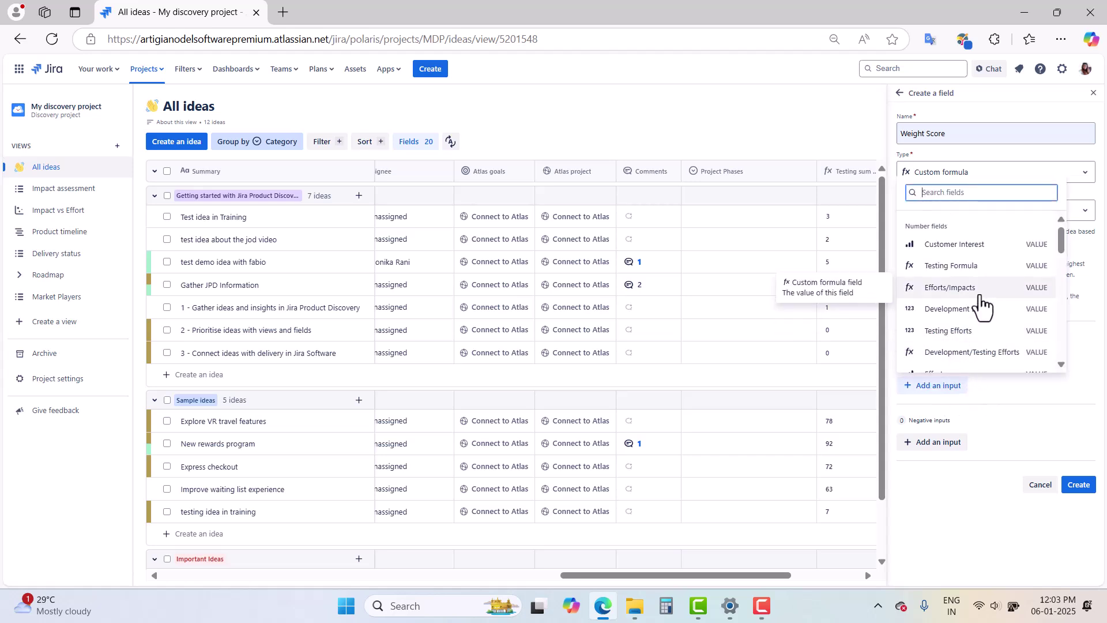
{"action": "scroll", "coordinate": [981, 306], "scroll_direction": "down", "scroll_amount": 1}
{"action": "left_click", "coordinate": [955, 238]}
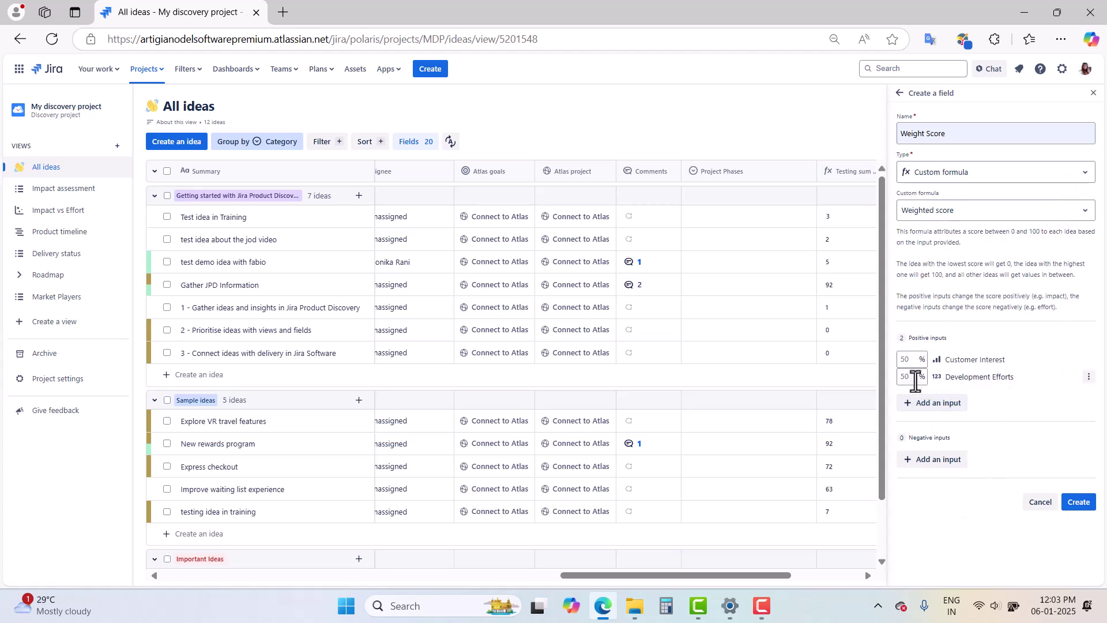
- Add Effort as a 100% negative input and create the Weight Score field
{"action": "left_click", "coordinate": [937, 459]}
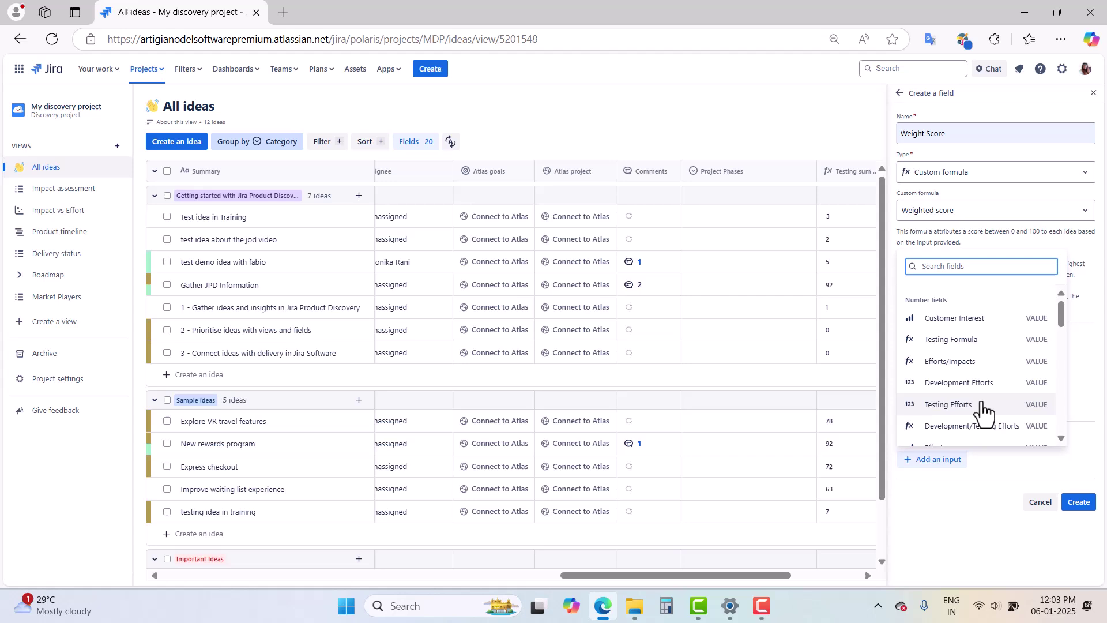
{"action": "scroll", "coordinate": [984, 411], "scroll_direction": "down", "scroll_amount": 3}
{"action": "scroll", "coordinate": [982, 403], "scroll_direction": "up", "scroll_amount": 1}
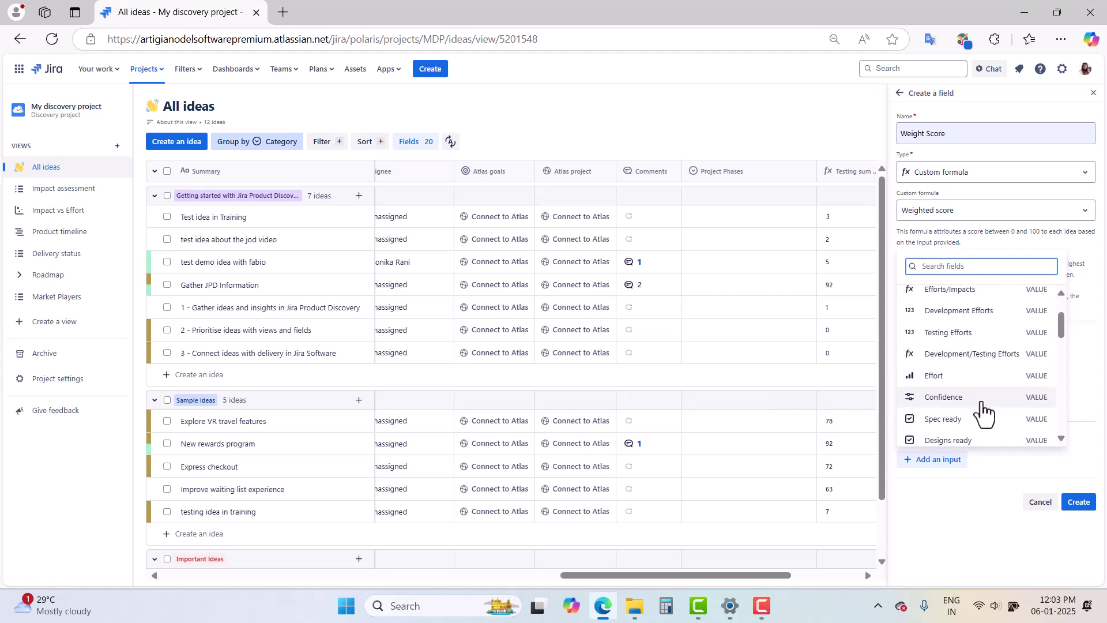
{"action": "left_click", "coordinate": [959, 375]}
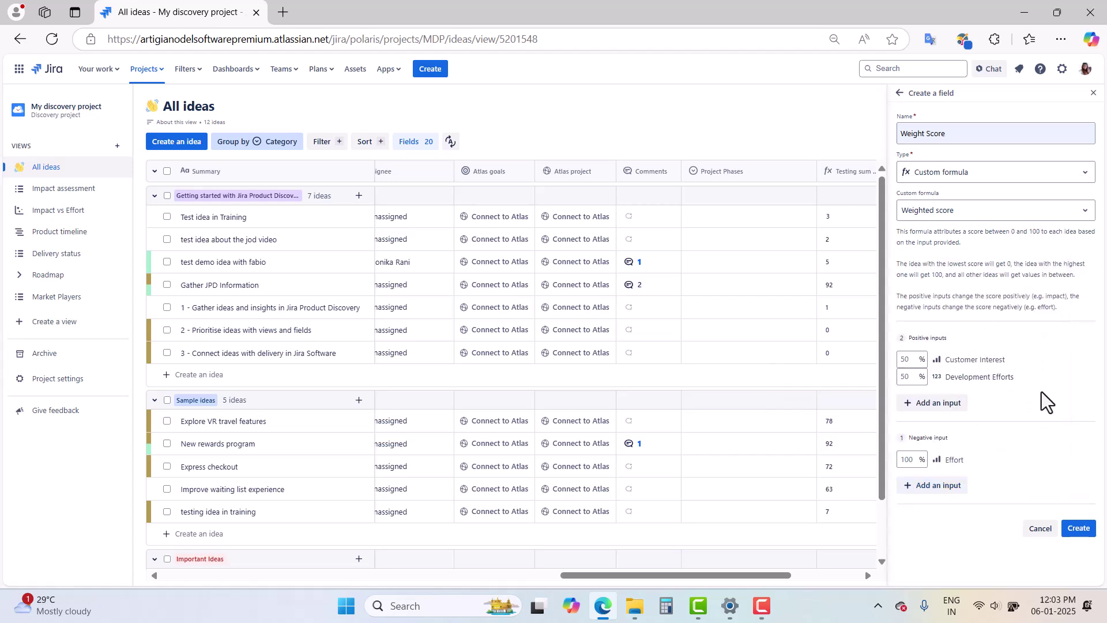
{"action": "left_click", "coordinate": [1077, 529]}
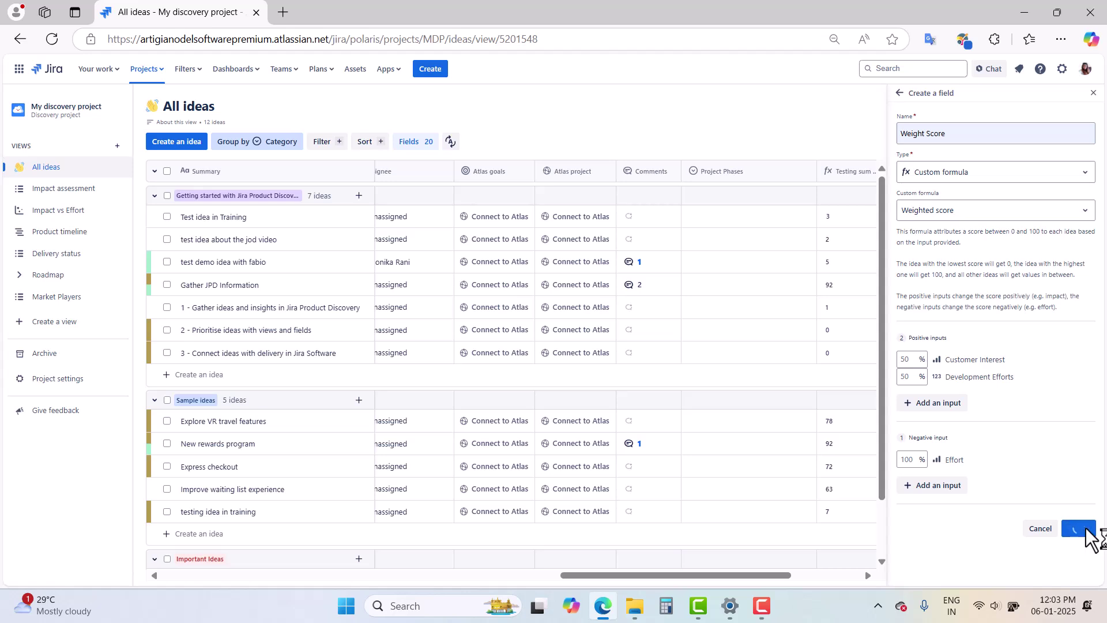